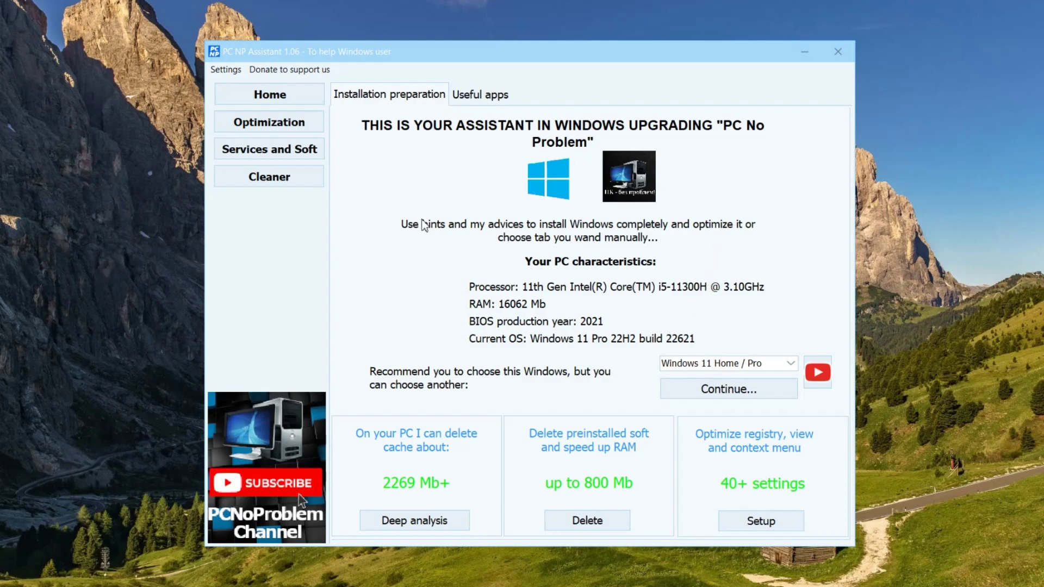
- Open the list of all Windows services and view the descriptions of its first entries, including AcpiPmi and Acx01000
left_click(292, 151)
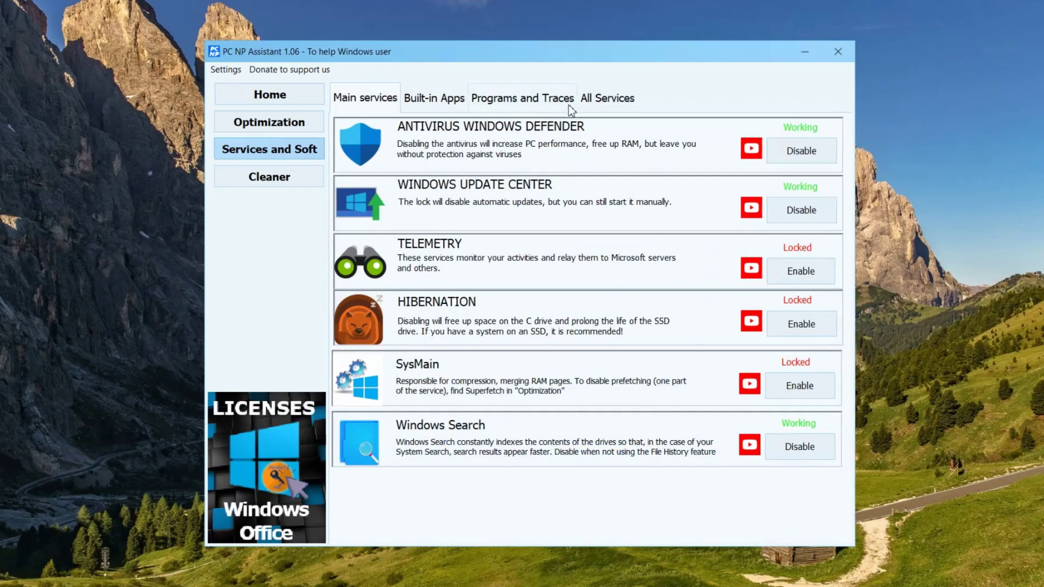
left_click(606, 103)
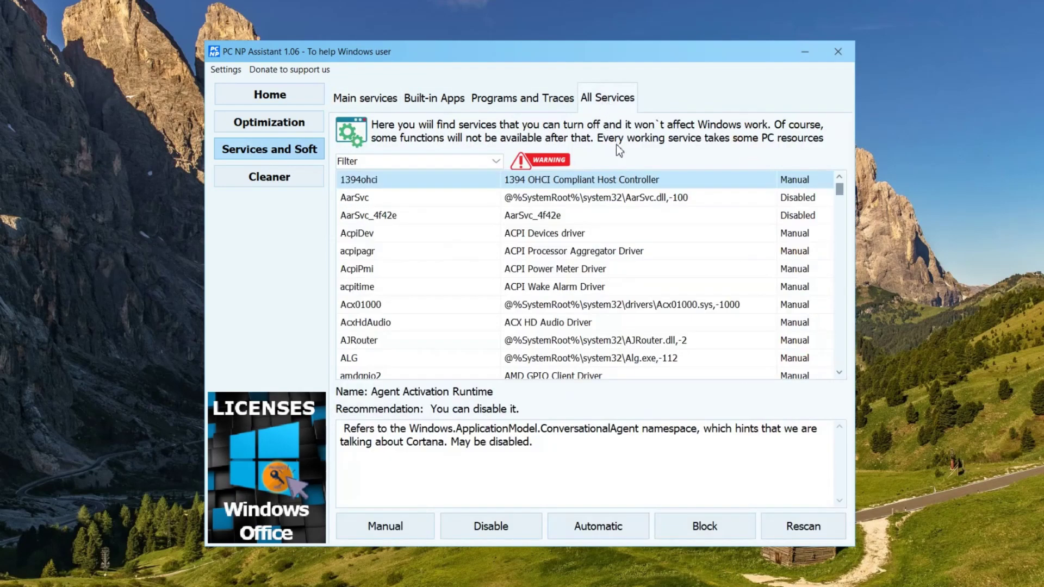
left_click(563, 185)
left_click(546, 268)
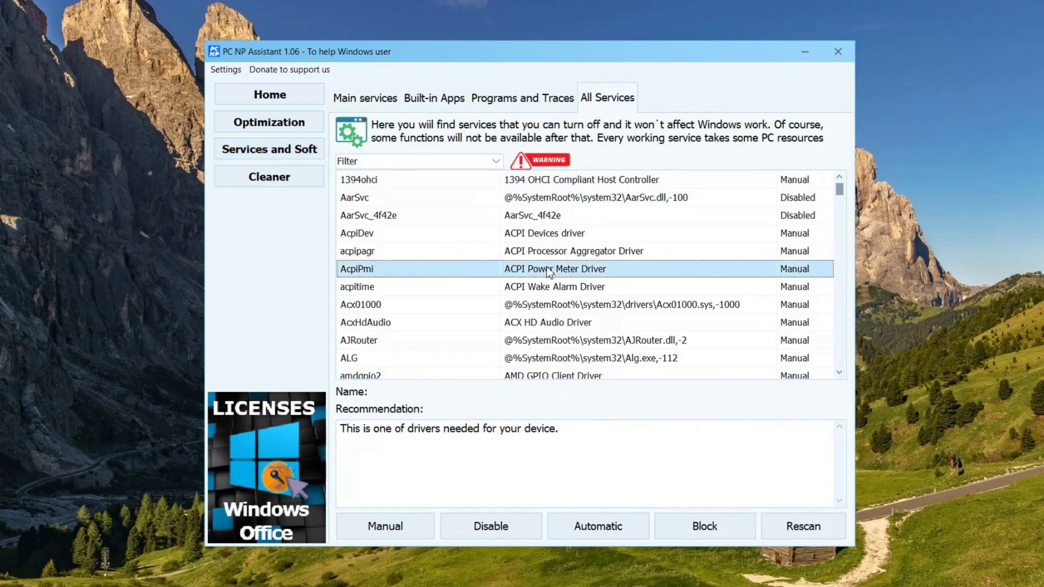
left_click(548, 304)
- Go through the services one by one from Acx01000 to hidserv, reading each one's description and recommendation on disabling it
key("Down")
key("Down")
key("Down")
key("Down")
key("Down")
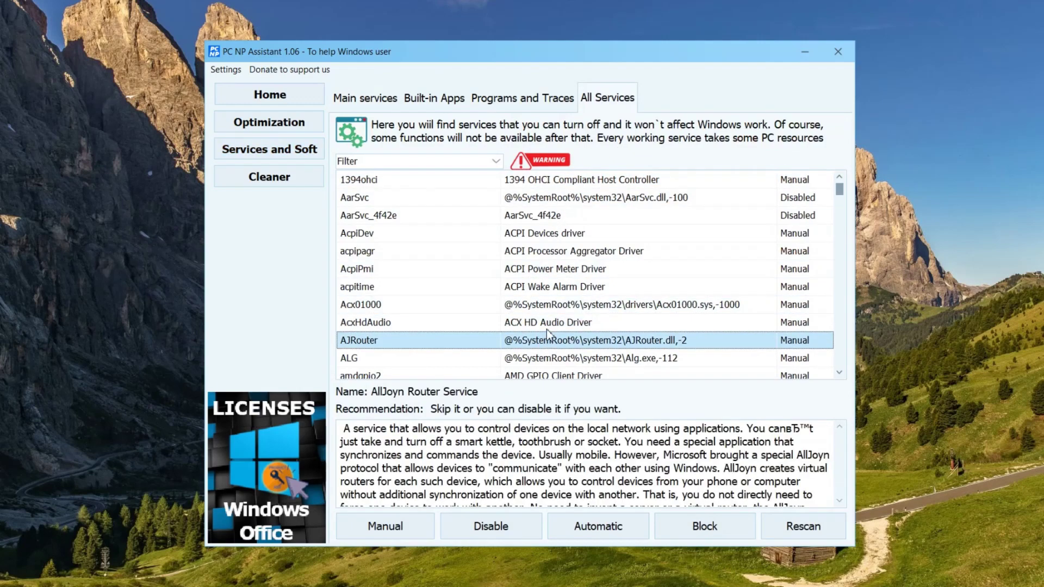
key("Down")
key("Down")
key("Down")
key("Down")
key("Down")
key("Down")
key("Down")
key("Down")
key("Down")
key("Down")
key("Down")
key("Down")
key("Down")
key("Down")
key("Down")
key("Down")
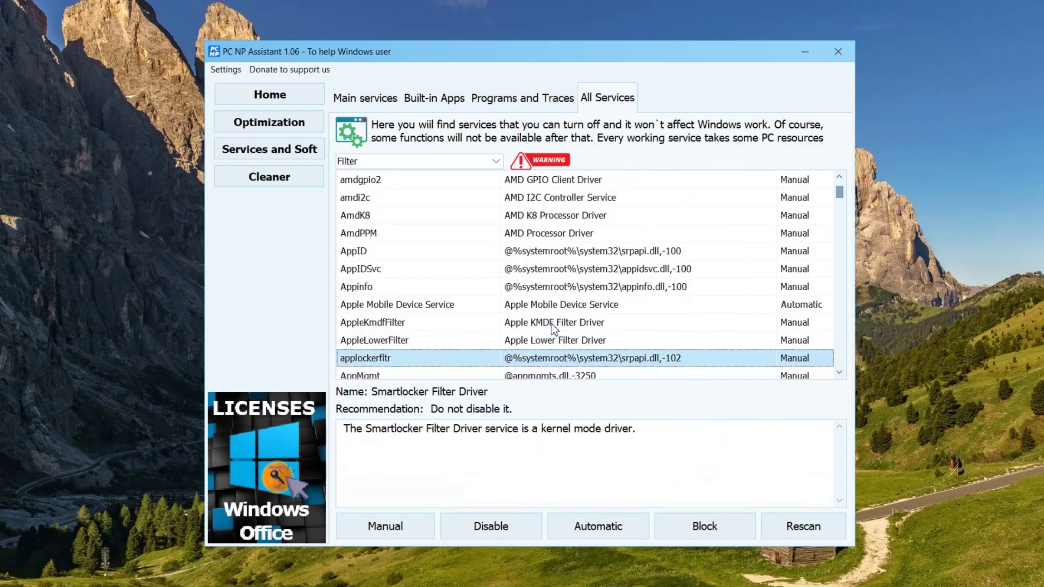
key("Down")
key("Down")
key("Down")
key("Down")
key("Down")
key("Down")
key("Down")
key("Down")
key("Down")
key("Down")
key("Down")
key("Down")
key("Down")
key("Down")
key("Down")
key("Down")
key("Down")
key("Down")
key("Down")
key("Down")
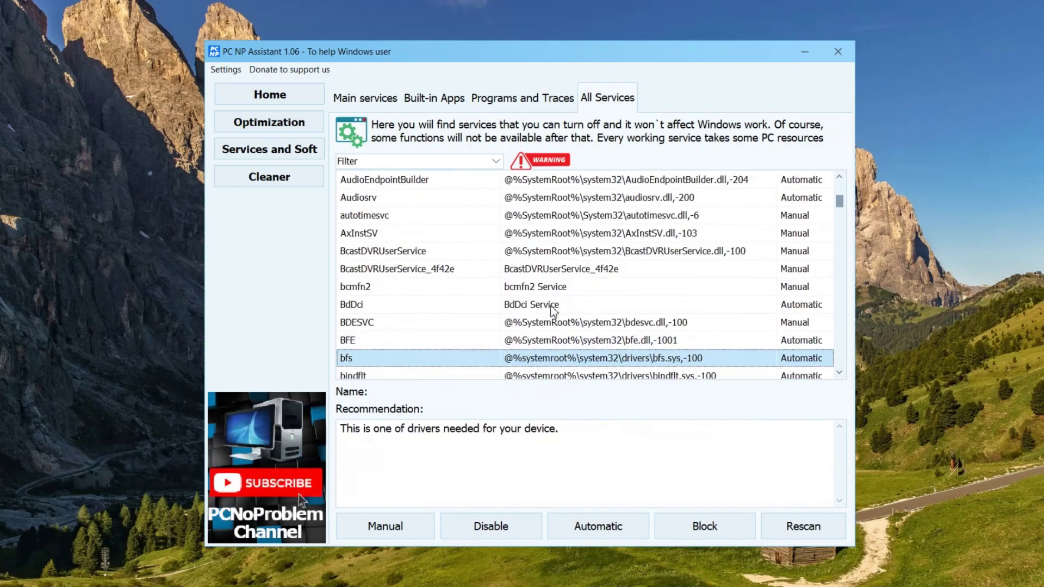
key("Down")
key("Down")
key("Down")
key("Down")
key("Down")
key("Down")
key("Down")
key("Down")
key("Down")
key("Down")
key("Down")
key("Down")
key("Down")
key("Down")
key("Down")
key("Down")
key("Down")
key("Down")
key("Down")
key("Down")
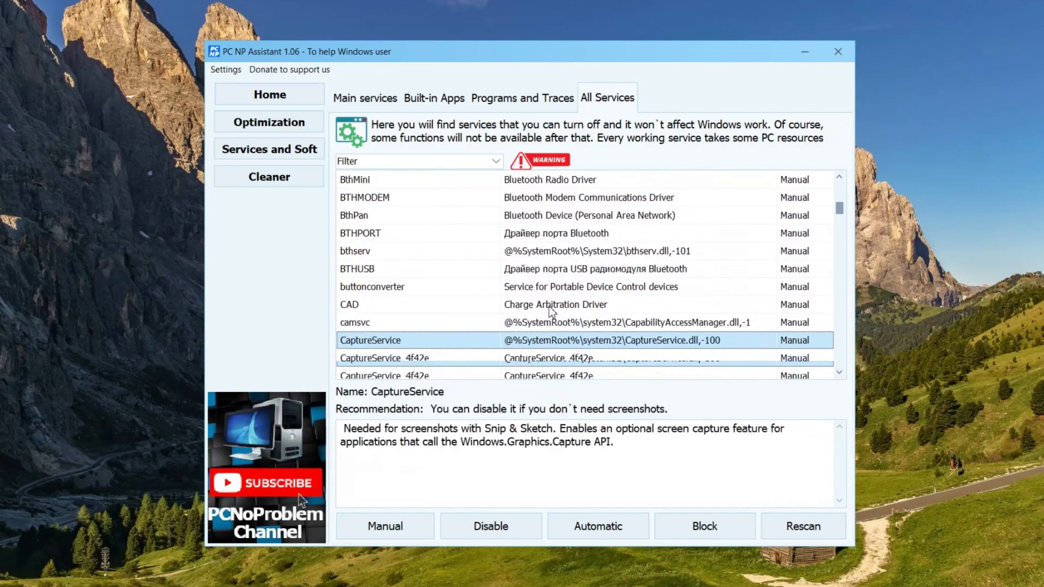
key("Down")
key("Down")
key("Down")
key("Down")
key("Down")
key("Down")
key("Down")
key("Down")
key("Down")
key("Down")
key("Down")
key("Down")
key("Down")
key("Down")
key("Down")
key("Down")
key("Down")
key("Down")
key("Down")
key("Down")
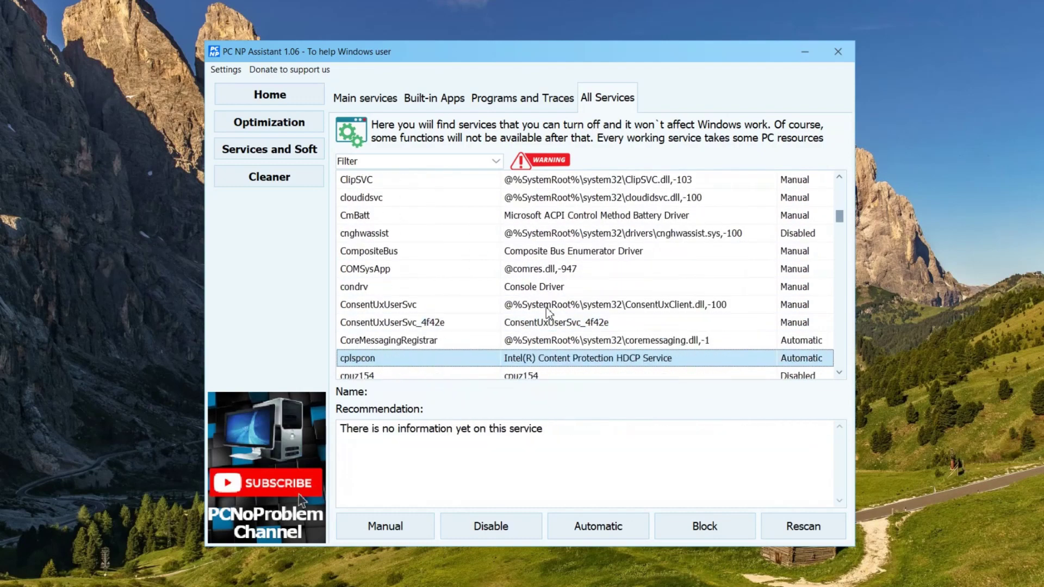
key("Down")
key("Down")
key("Down")
key("Down")
key("Down")
key("Down")
key("Down")
key("Down")
key("Down")
key("Down")
key("Down")
key("Down")
key("Down")
key("Down")
key("Down")
key("Down")
key("Down")
key("Down")
key("Down")
key("Down")
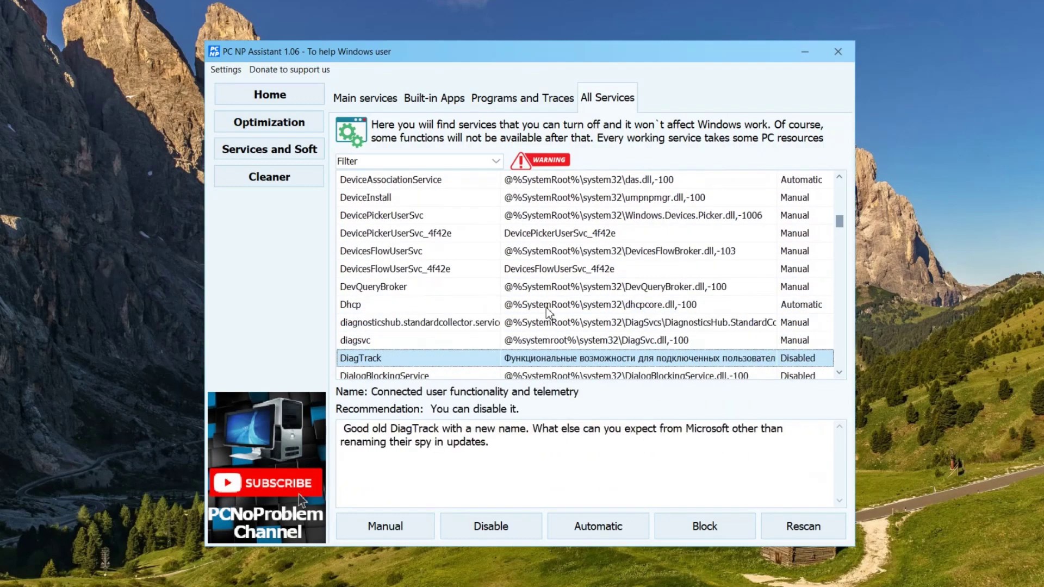
key("Down")
key("Down")
key("Down")
key("Down")
key("Down")
key("Down")
key("Down")
key("Down")
key("Down")
key("Down")
key("Down")
key("Down")
key("Down")
key("Down")
key("Down")
key("Down")
key("Down")
key("Down")
key("Down")
key("Down")
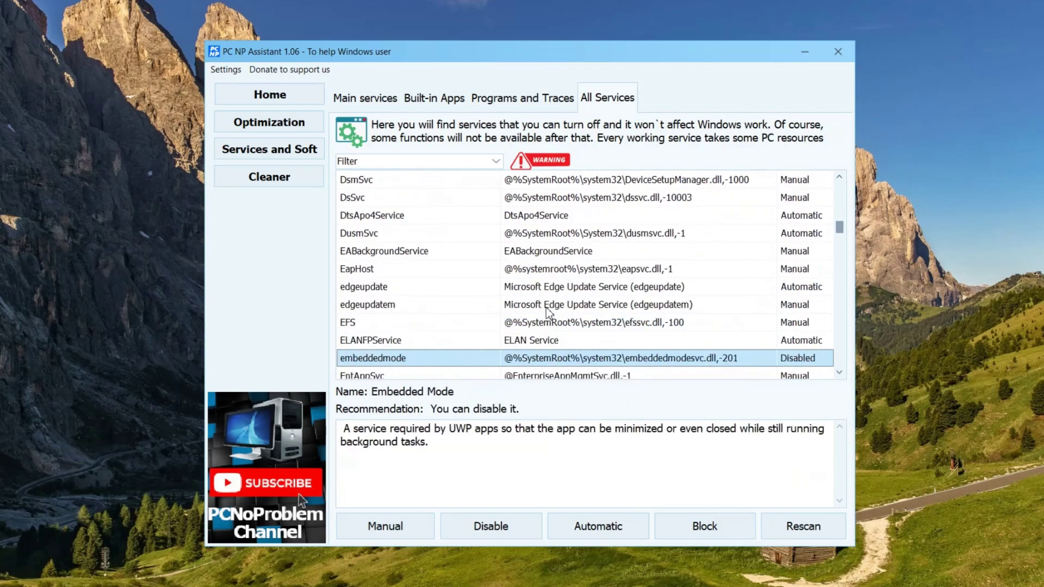
key("Down")
key("Down")
key("Down")
key("Down")
key("Down")
key("Down")
key("Down")
key("Down")
key("Down")
key("Down")
key("Down")
key("Down")
key("Down")
key("Down")
key("Down")
key("Down")
key("Down")
key("Down")
key("Down")
key("Down")
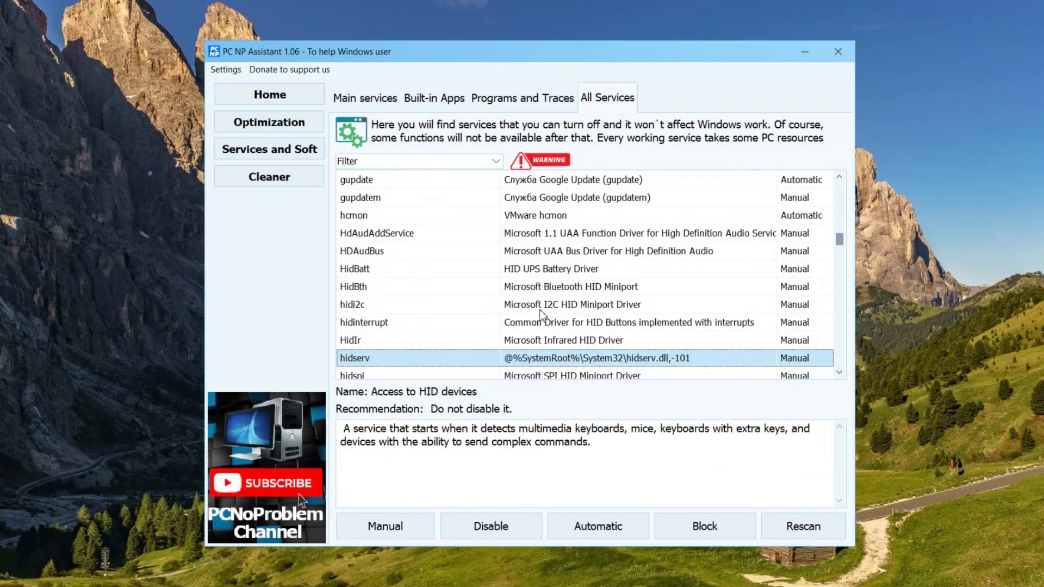
- Go through the services one by one from hidserv to IpxlatCfgSvc, reading each one's description and recommendation
key("Down")
key("Down")
key("Down")
key("Down")
key("Down")
key("Down")
key("Down")
key("Down")
key("Down")
key("Down")
key("Down")
key("Down")
key("Down")
key("Down")
key("Down")
key("Down")
key("Down")
key("Down")
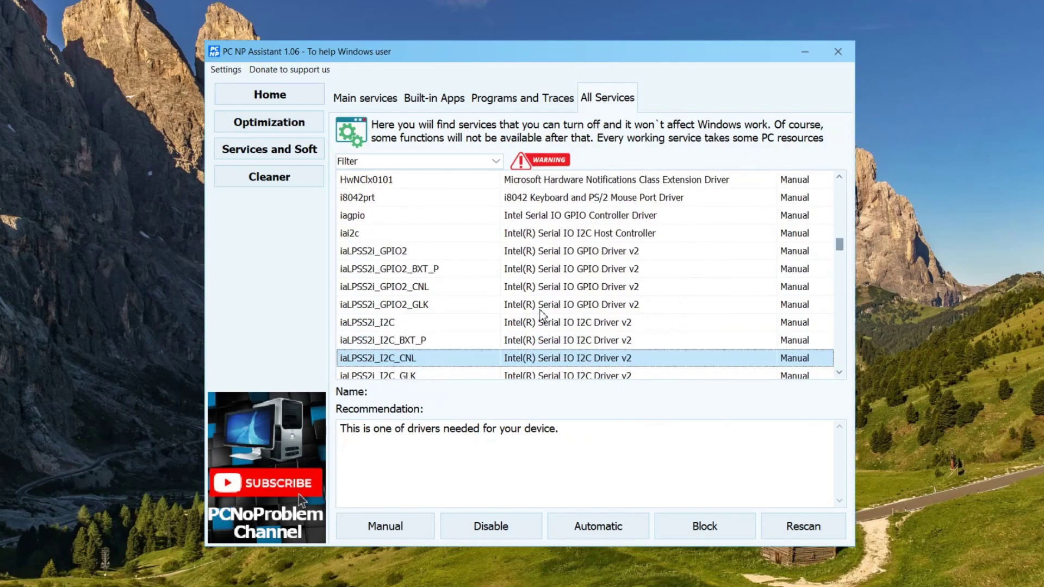
key("Down")
key("Down")
key("Down")
key("Down")
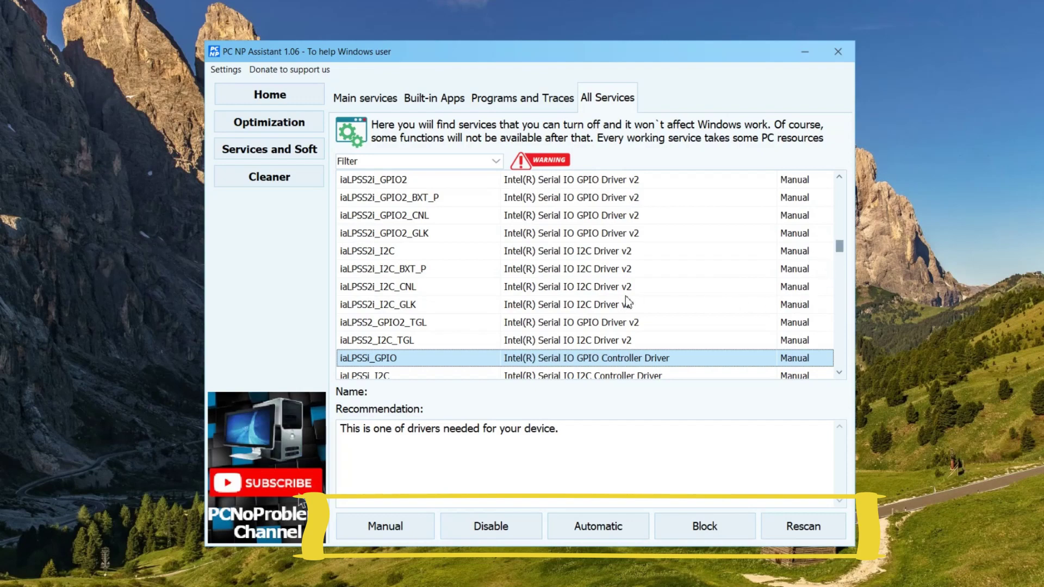
key("Down")
key("Down")
key("Down")
key("Down")
key("Down")
key("Down")
key("Down")
key("Down")
key("Down")
key("Down")
key("Down")
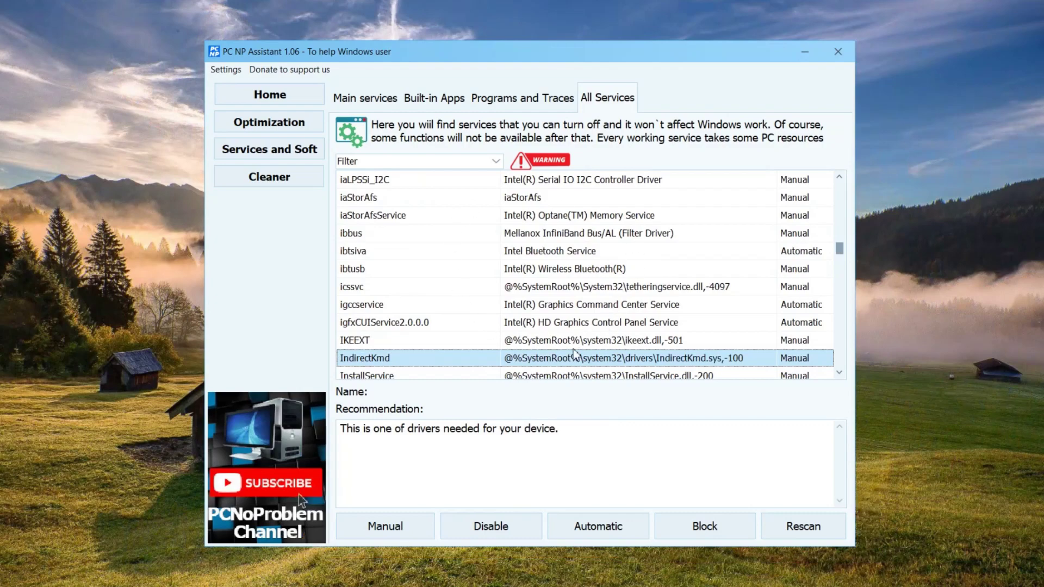
key("Down")
key("Down")
key("Down")
key("Down")
key("Down")
key("Down")
key("Down")
key("Down")
key("Down")
key("Down")
key("Down")
key("Down")
key("Down")
key("Down")
key("Down")
key("Down")
key("Down")
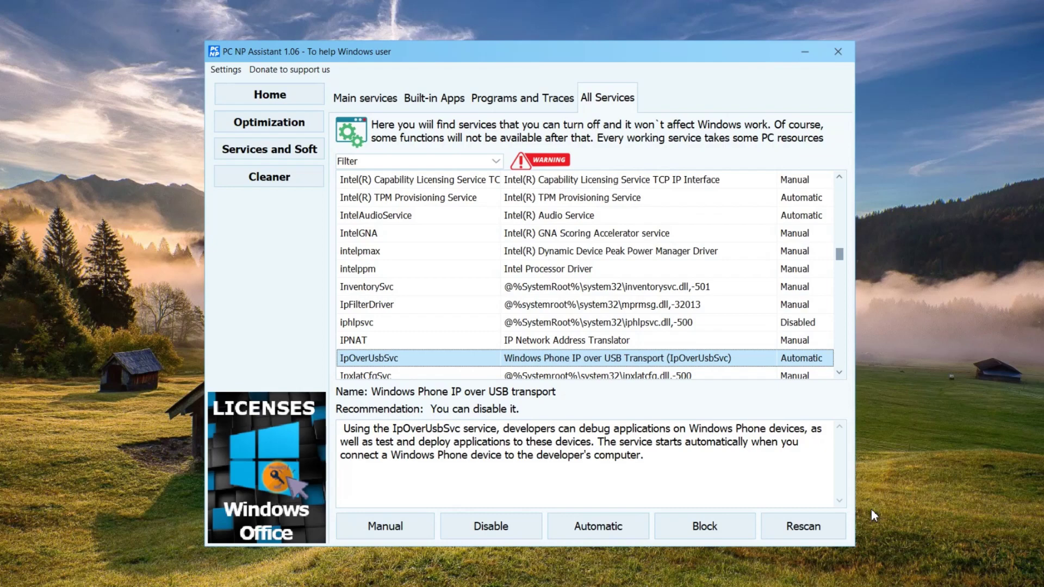
key("Down")
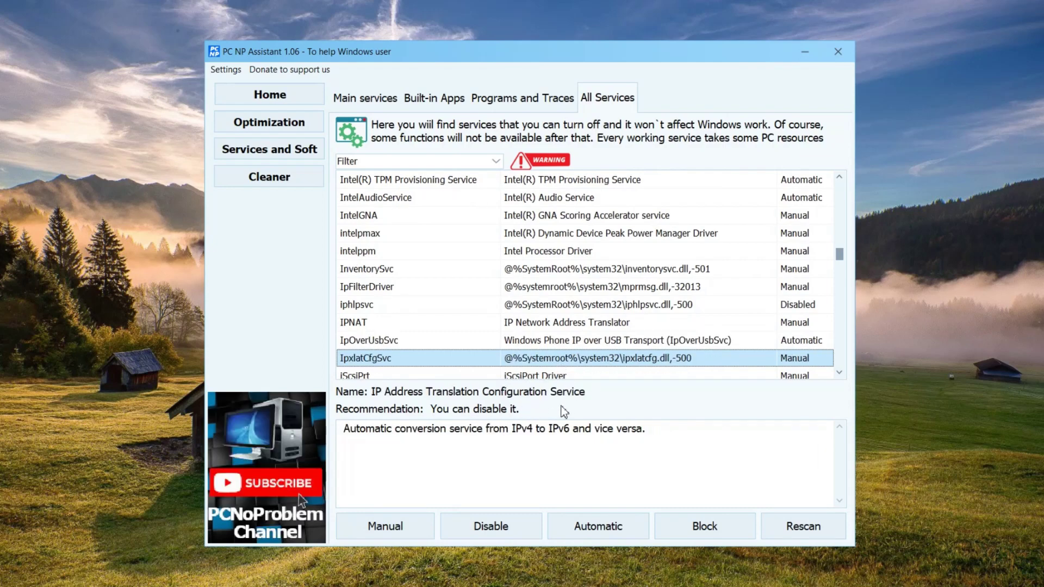
- Read the descriptions and disabling advice of the services following IpxlatCfgSvc, through LxpSvc to MessagingService_4f42e
key("Down")
key("Down")
key("Down")
key("Down")
key("Down")
key("Down")
key("Down")
key("Down")
key("Down")
key("Down")
key("Down")
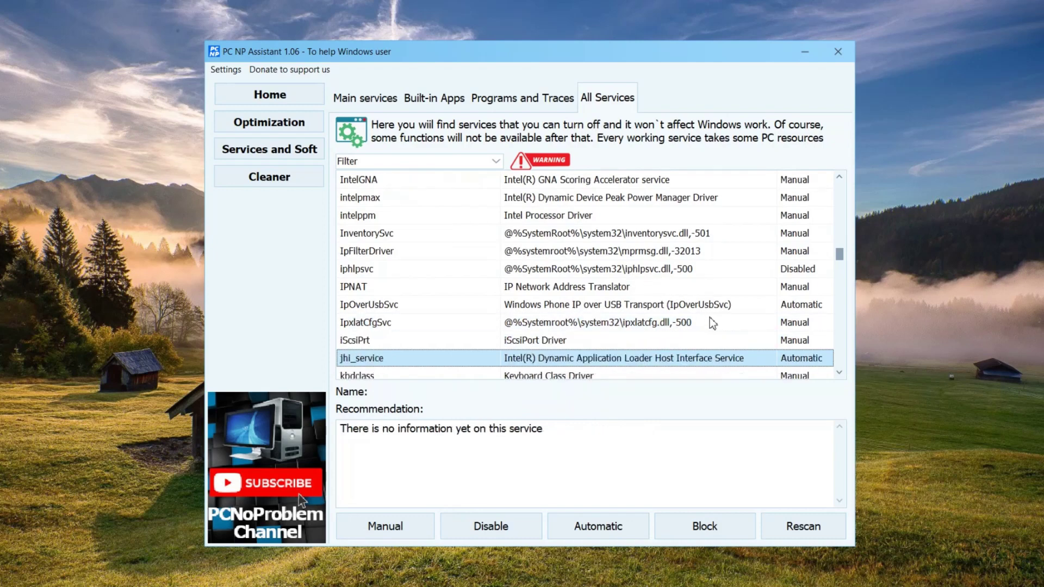
key("Down")
key("Down")
key("Down")
key("Down")
key("Down")
key("Down")
key("Down")
key("Down")
key("Down")
key("Down")
key("Down")
key("Down")
key("Down")
key("Down")
key("Down")
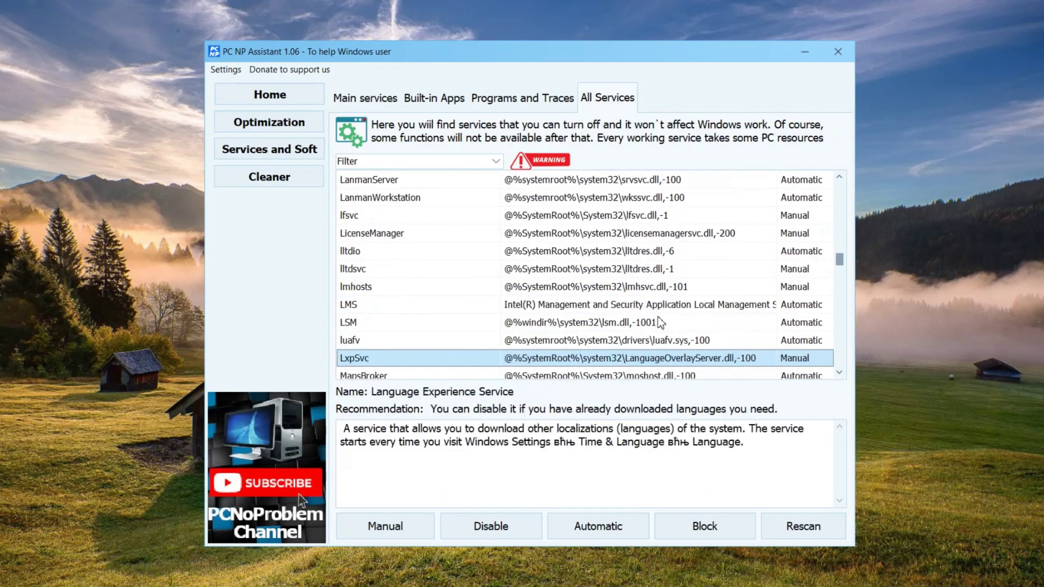
key("Down")
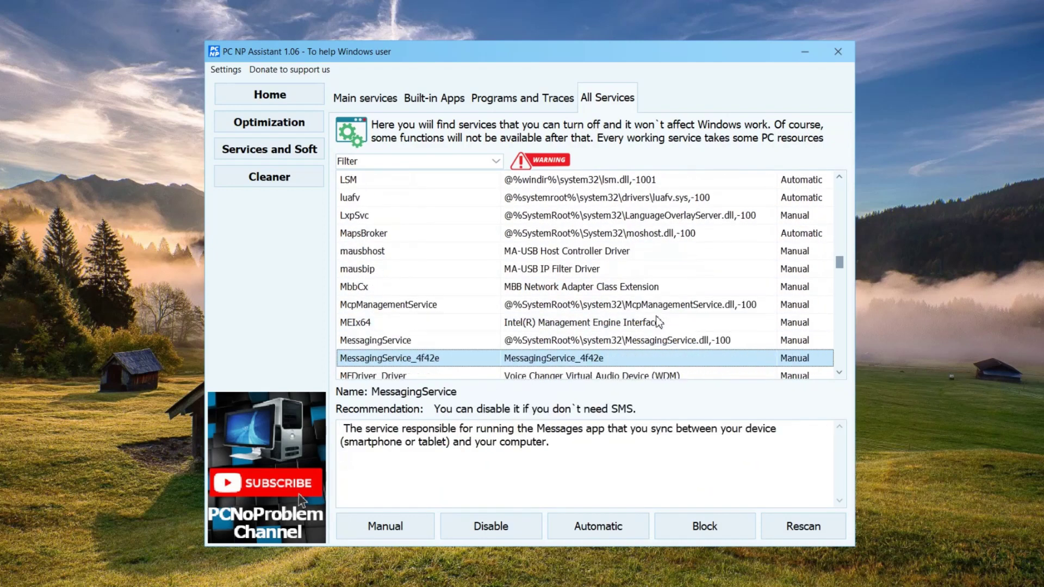
- Go back from MessagingService_4f42e to mausbhost and recheck the recommendations of the services in between
key("Up")
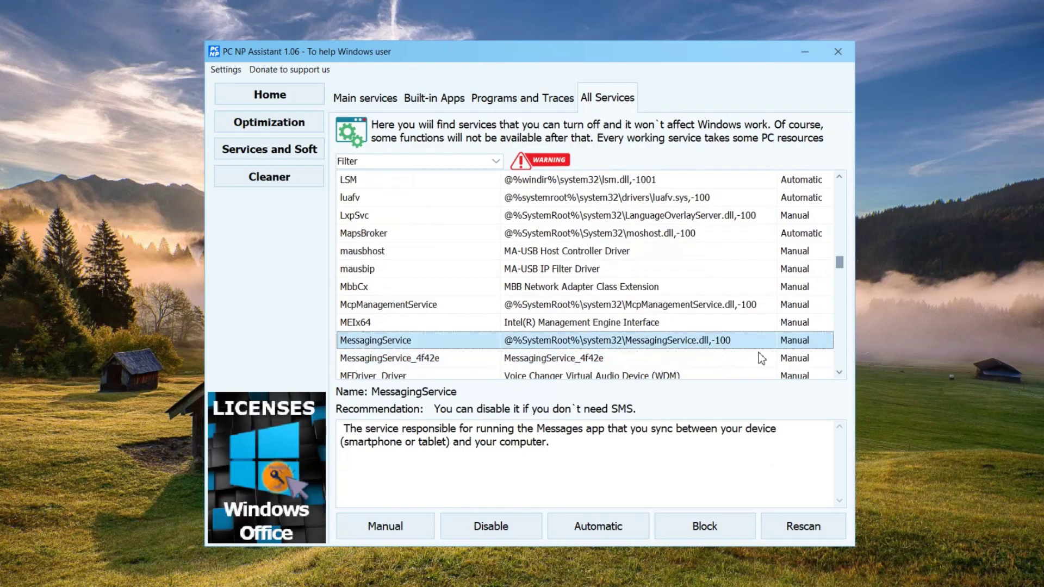
key("Up")
key("Up")
key("Up")
key("Up")
key("Up")
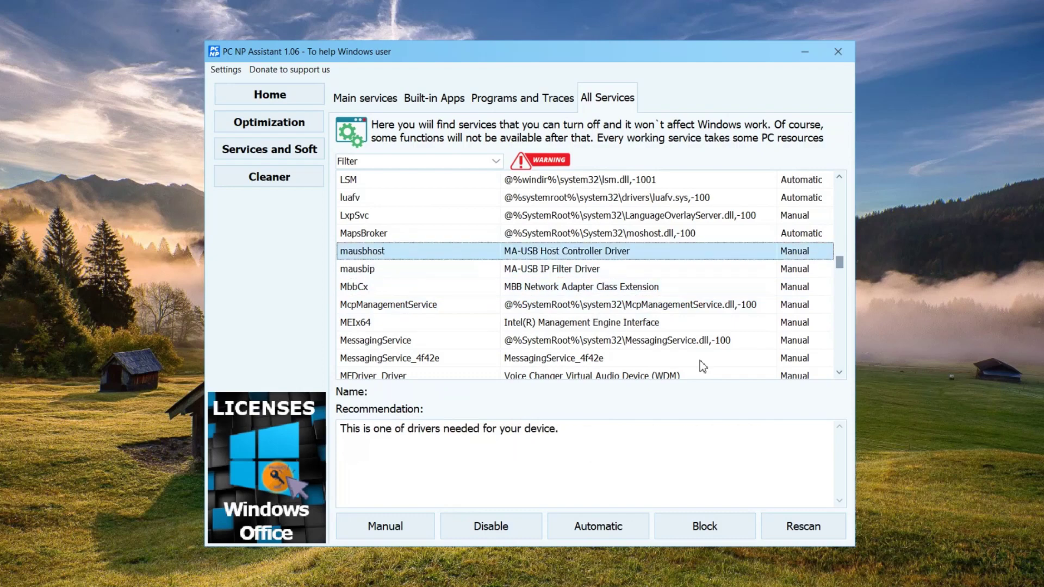
key("Down")
key("Down")
key("Down")
key("Down")
key("Down")
key("Down")
key("Down")
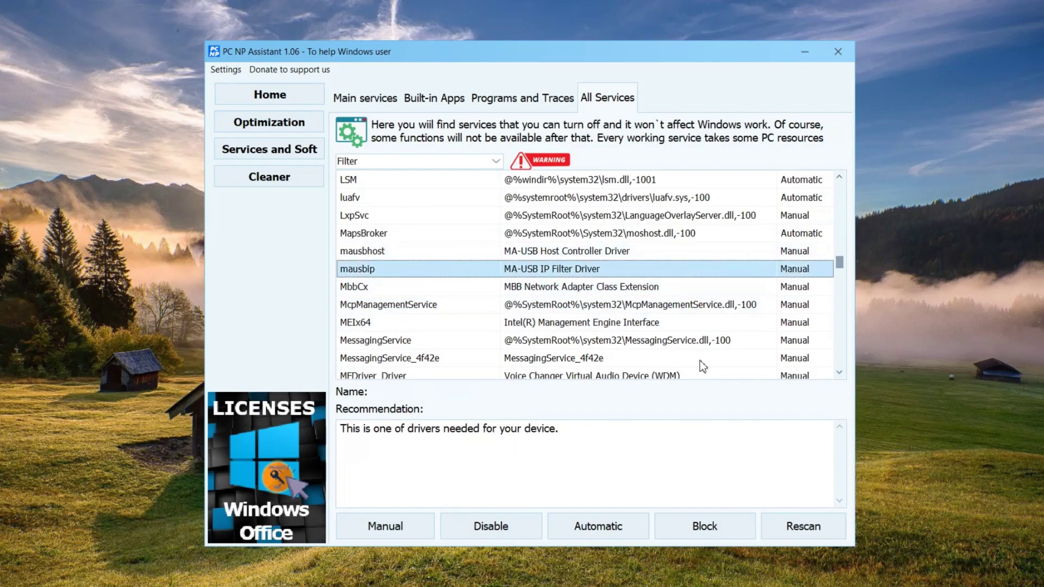
- Continue reviewing the service descriptions and recommendations past mausbip, through MMCSS to MSDTC
key("Down")
key("Down")
key("Down")
key("Down")
key("Down")
key("Down")
key("Down")
key("Down")
key("Down")
key("Down")
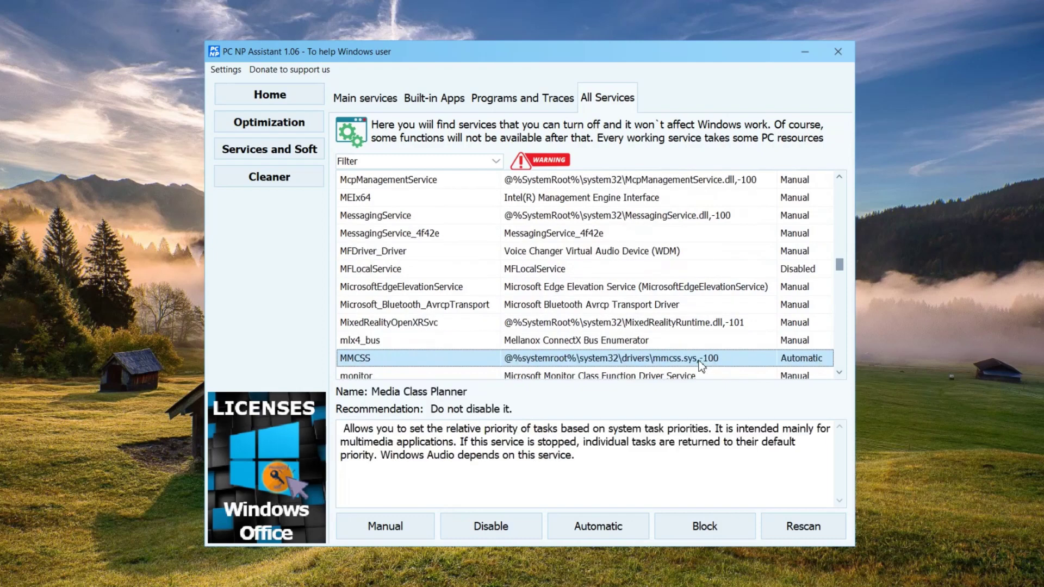
key("Down")
key("Down")
key("Down")
key("Down")
key("Down")
key("Down")
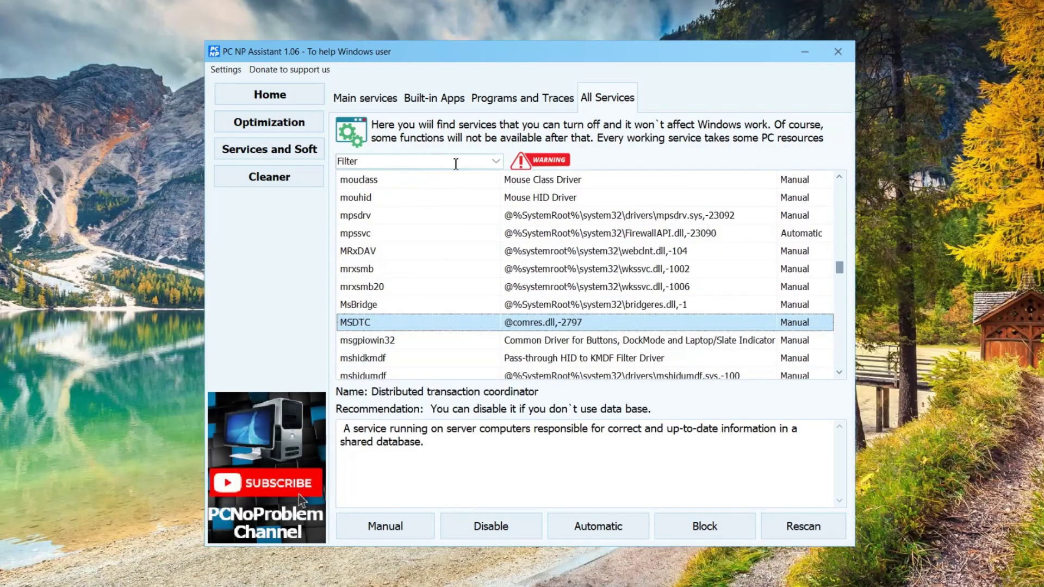
- Filter the list to services that can be disabled and read the recommendations from AJRouter to AssignedAccessManagerSvc, returning to AppXSvc
left_click(496, 161)
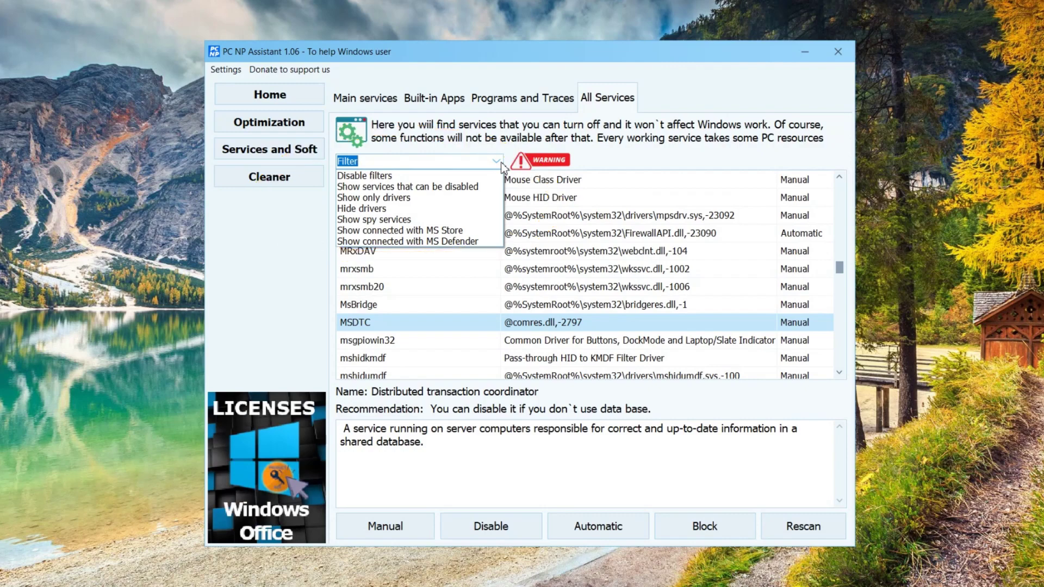
left_click(445, 187)
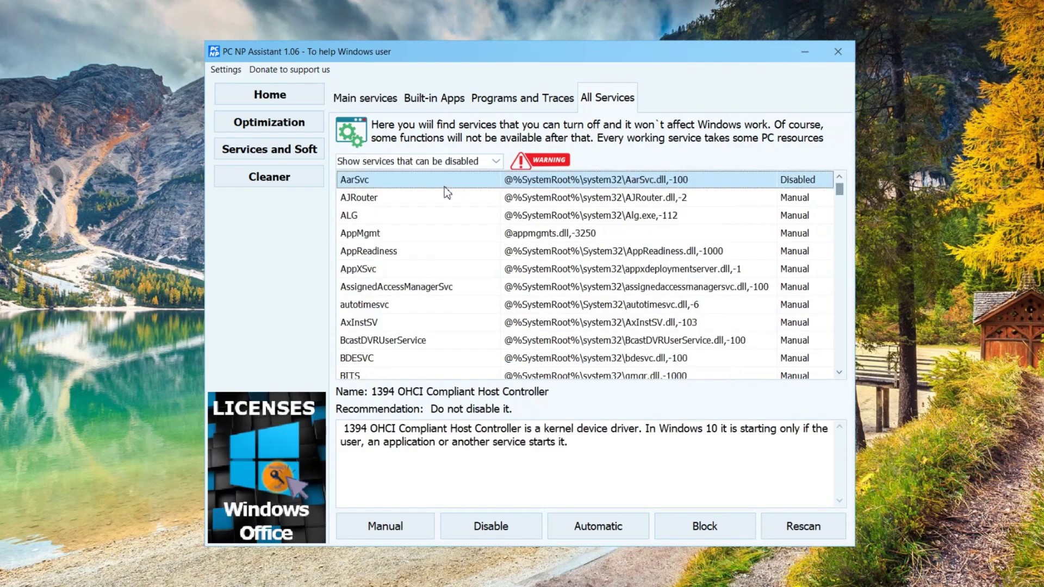
left_click(551, 191)
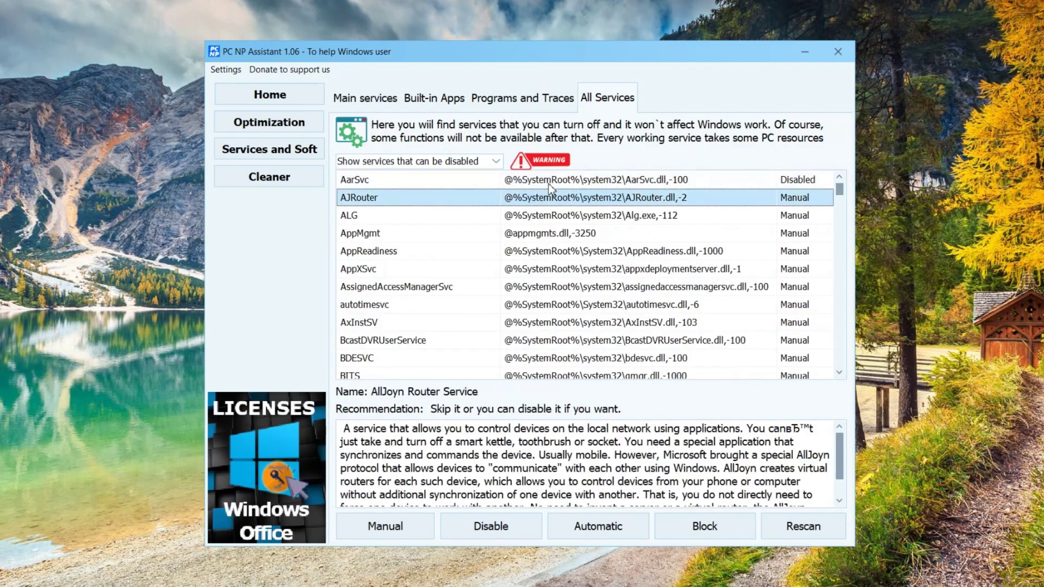
key("Down")
key("Down")
key("Down")
key("Down")
key("Down")
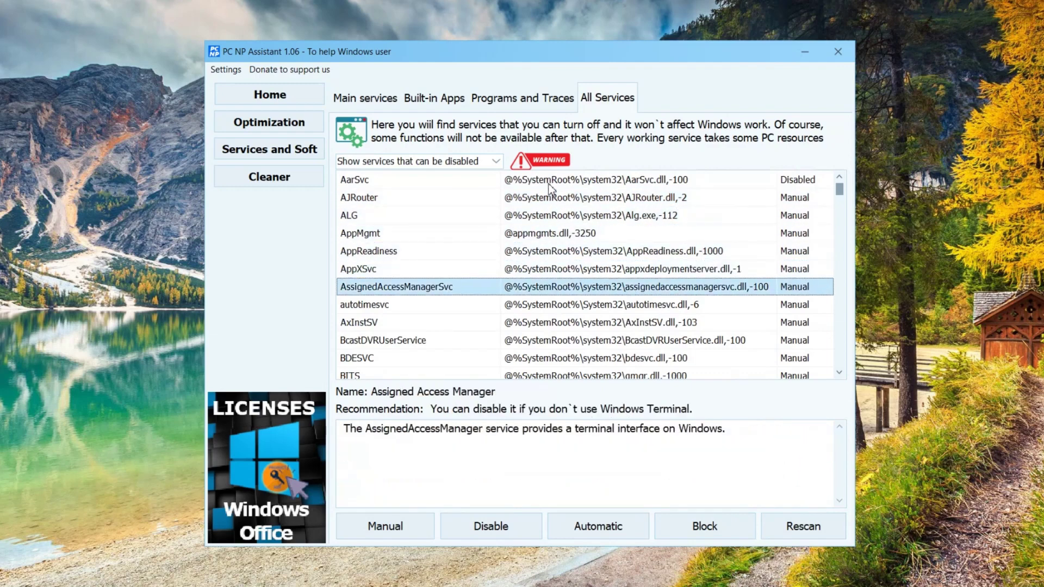
key("Up")
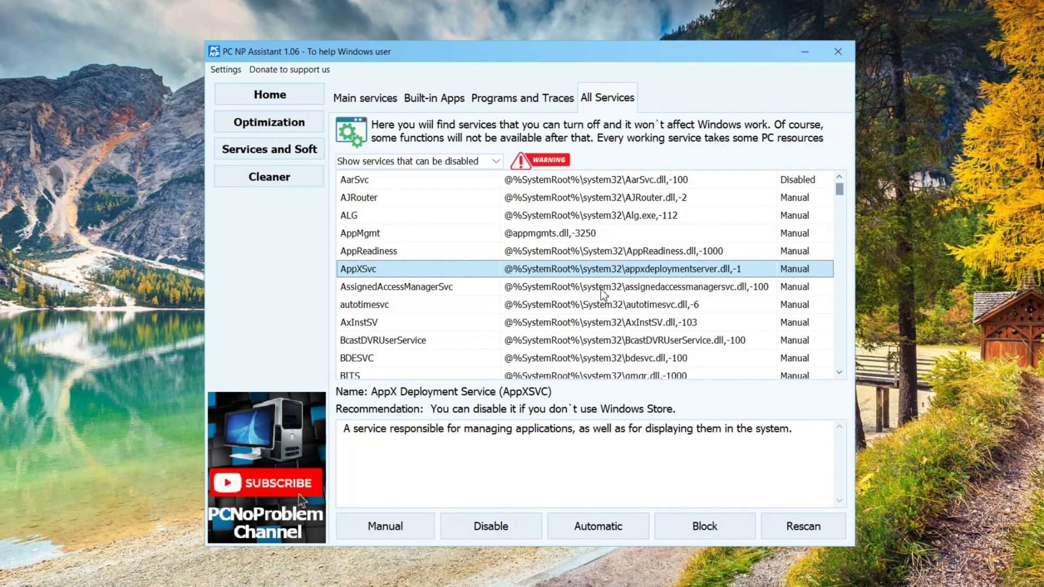
- Look at the program settings for the option that creates a restore point, without choosing it
left_click(225, 70)
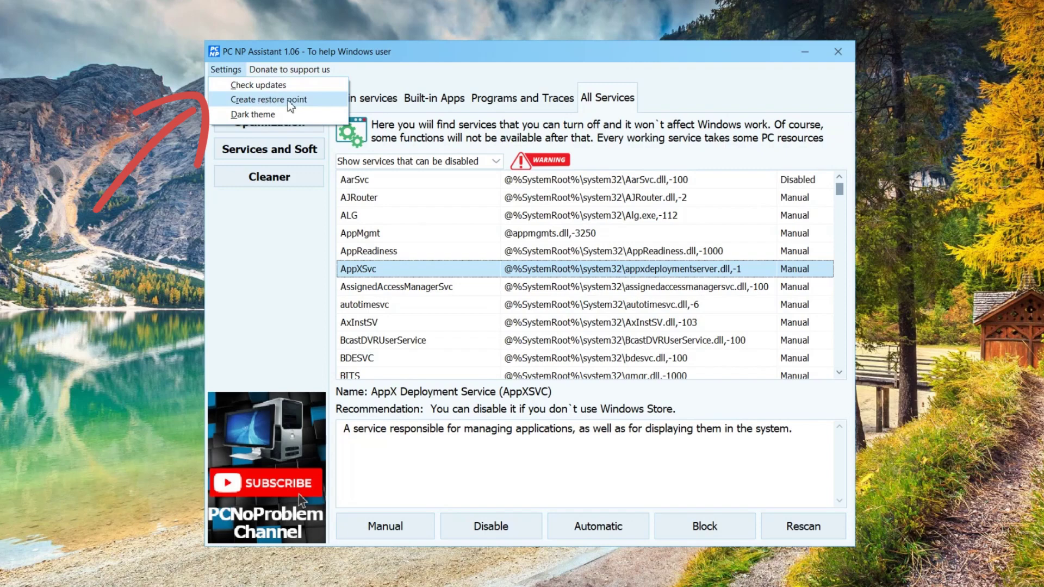
left_click(491, 54)
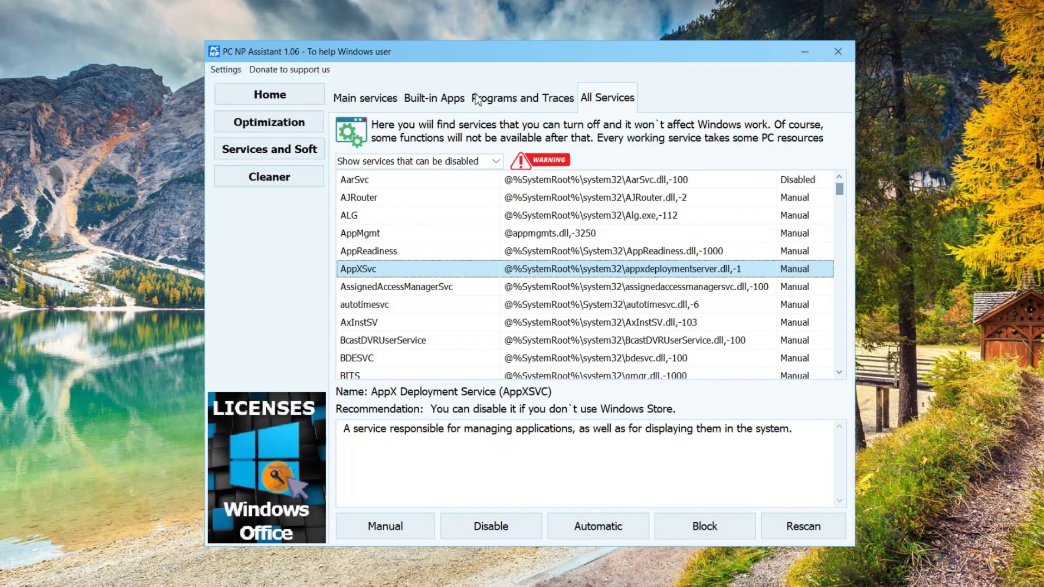
- Filter the list to only drivers and go through the first entries, from AcpiDev past Acx01000
left_click(500, 162)
left_click(446, 198)
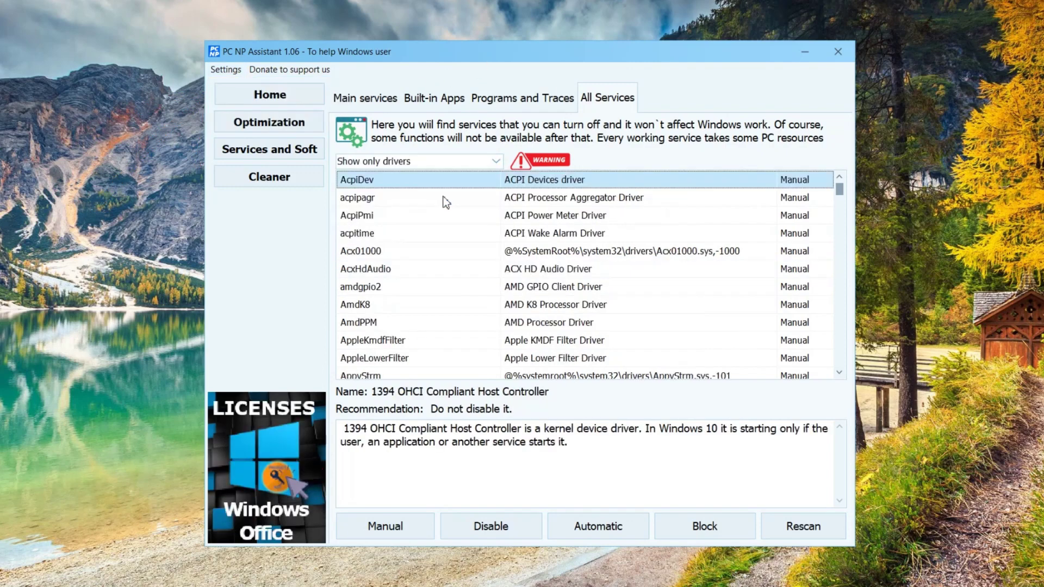
key("Down")
key("Down")
key("Down")
key("Down")
key("Down")
key("Down")
key("Down")
key("Down")
key("Down")
key("Down")
key("Down")
key("Down")
key("Down")
key("Down")
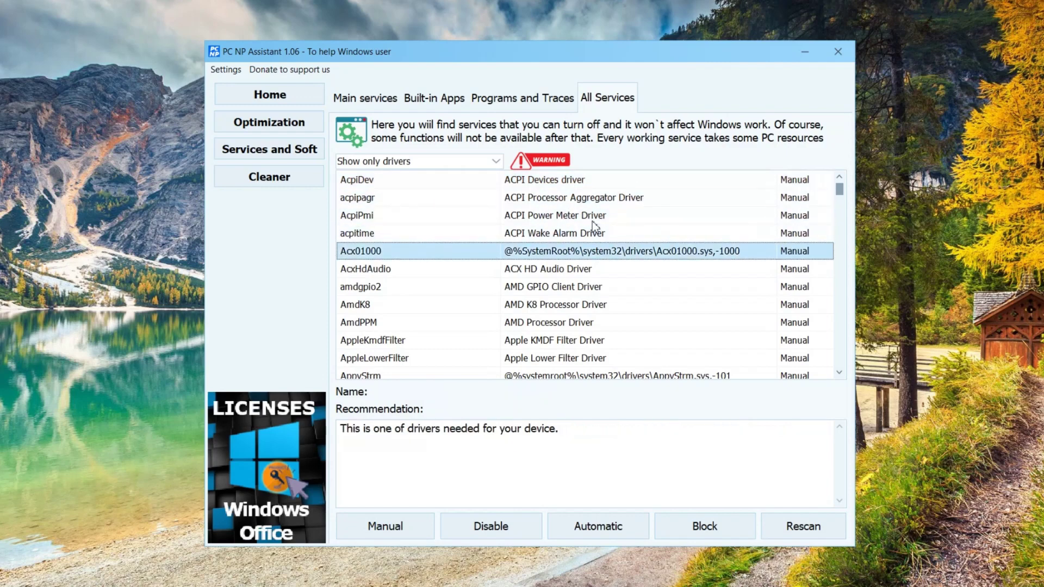
left_click(369, 234)
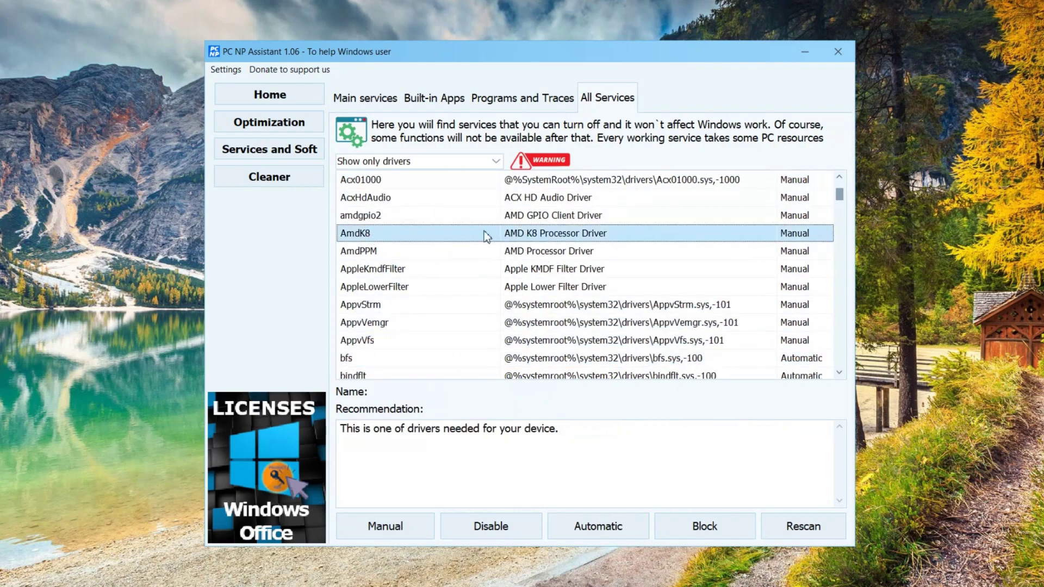
- Filter the list to spy services and select the DiagTrack service
left_click(478, 163)
left_click(464, 220)
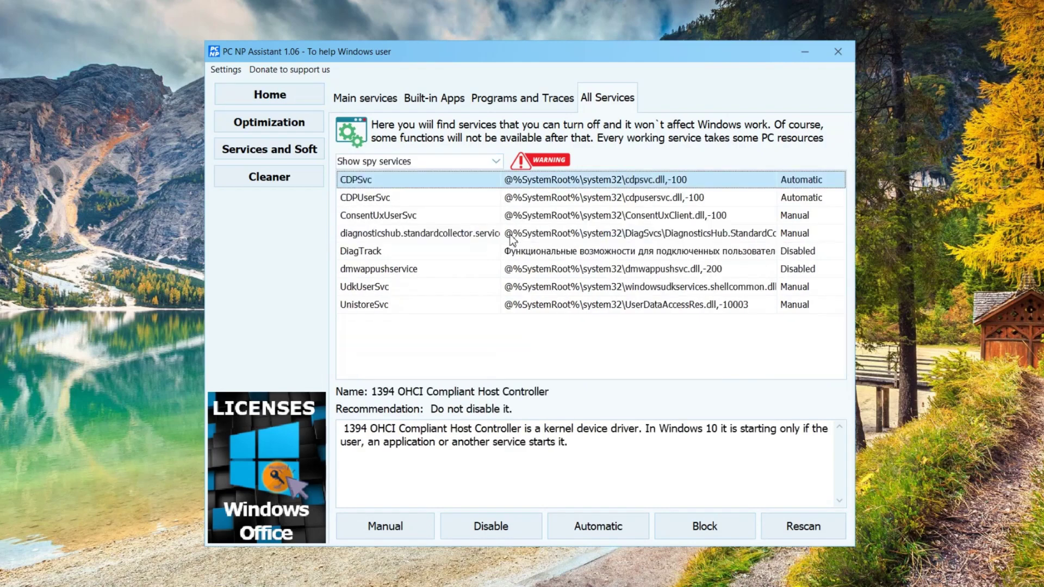
left_click(604, 251)
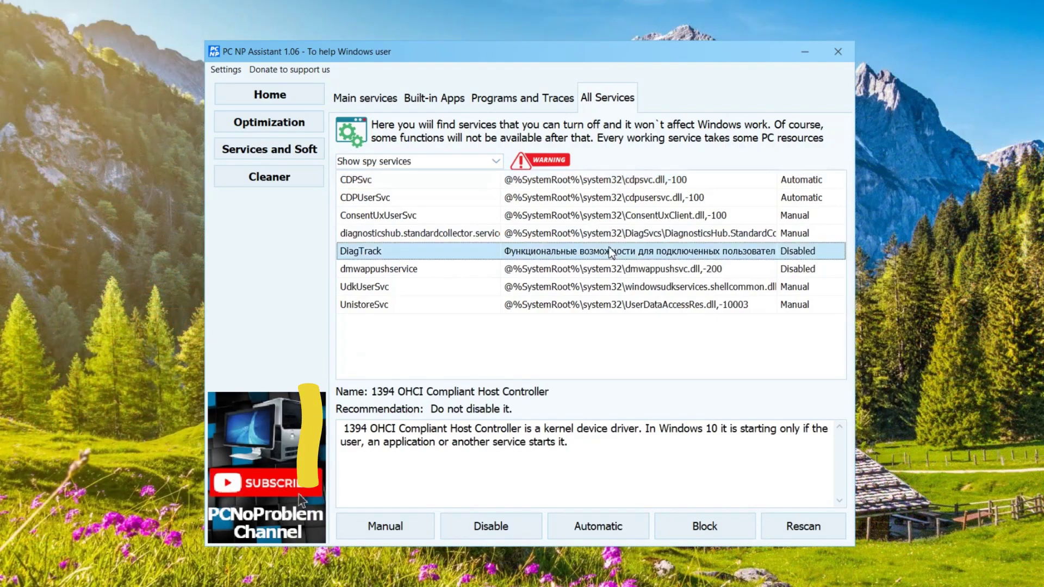
- Select CDPSvc and CDPUserSvc, highlight the Windows features tied to them in the description, and check Night light in the quick settings
left_click(582, 181)
left_click(572, 197, "shift")
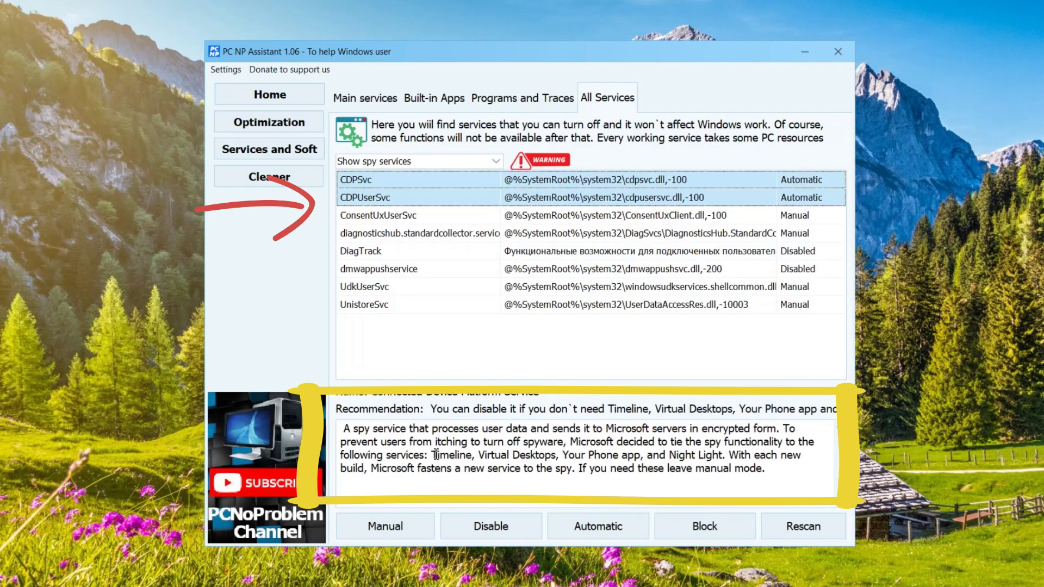
mouse_move(431, 454)
left_mouse_down()
mouse_move(640, 465)
mouse_move(722, 455)
left_mouse_up()
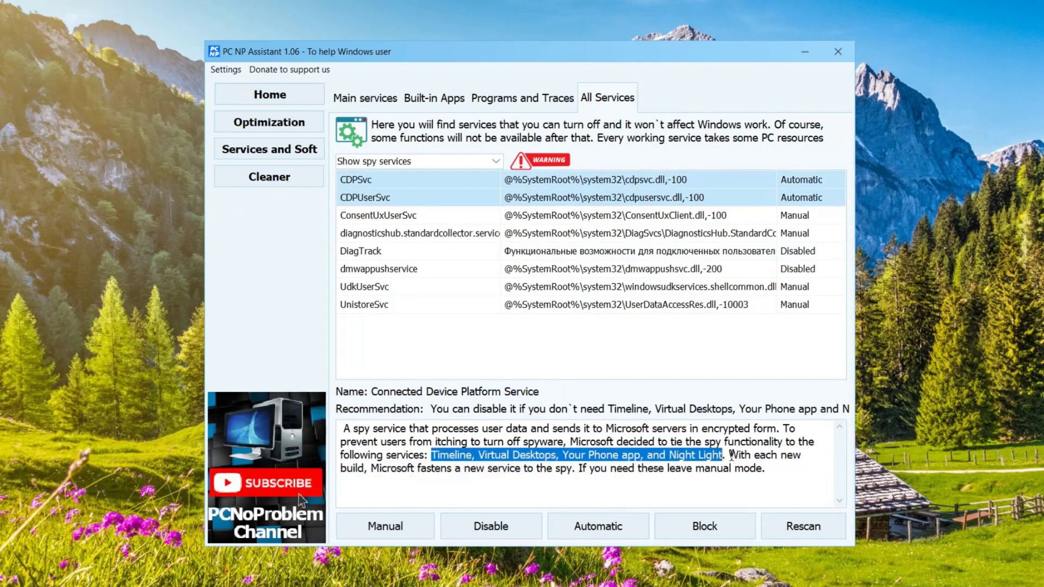
key("super+a")
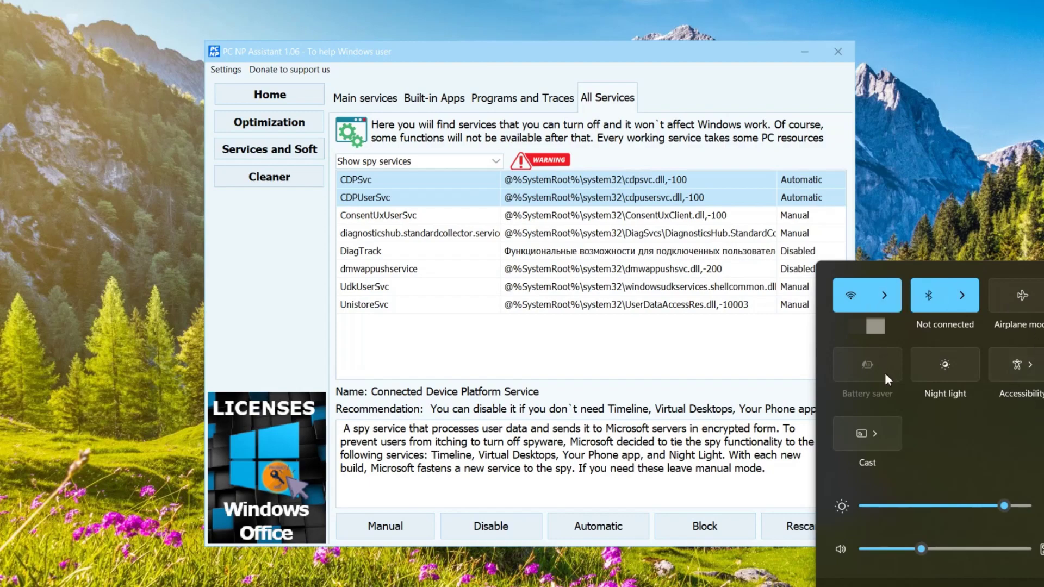
left_click(537, 54)
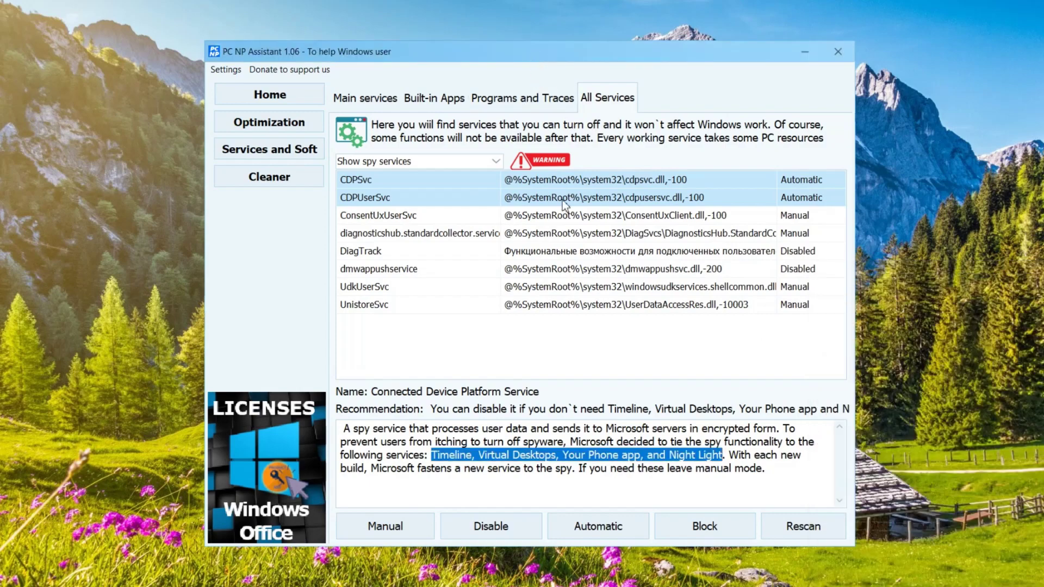
- Filter the list to services connected with MS Store and read the recommendations from LicenseManager to VaultSvc, returning to TokenBroker
left_click(496, 161)
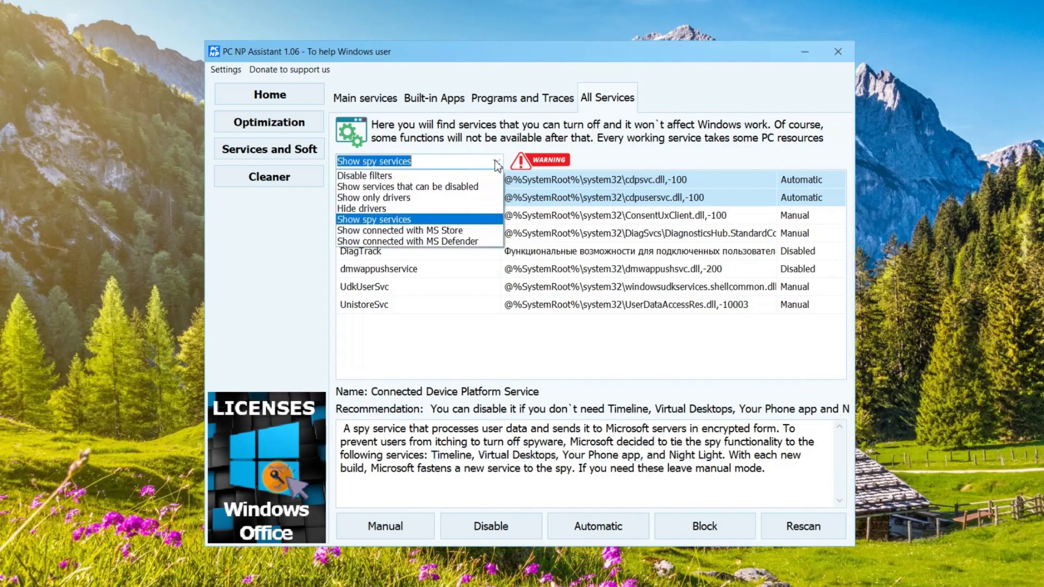
left_click(418, 230)
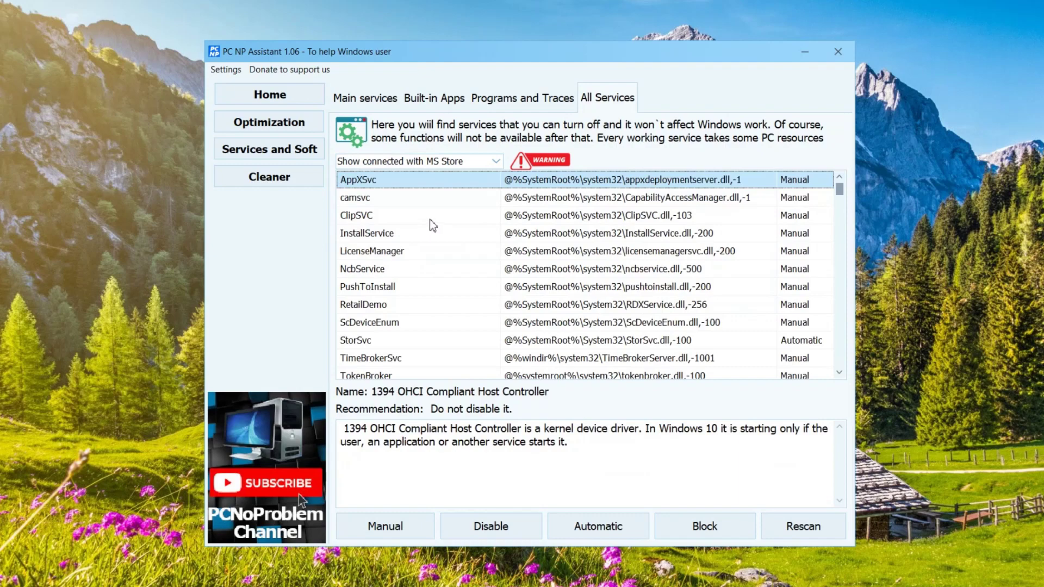
left_click(559, 251)
key("Down")
key("Down")
key("Down")
key("Down")
key("Down")
key("Down")
key("Down")
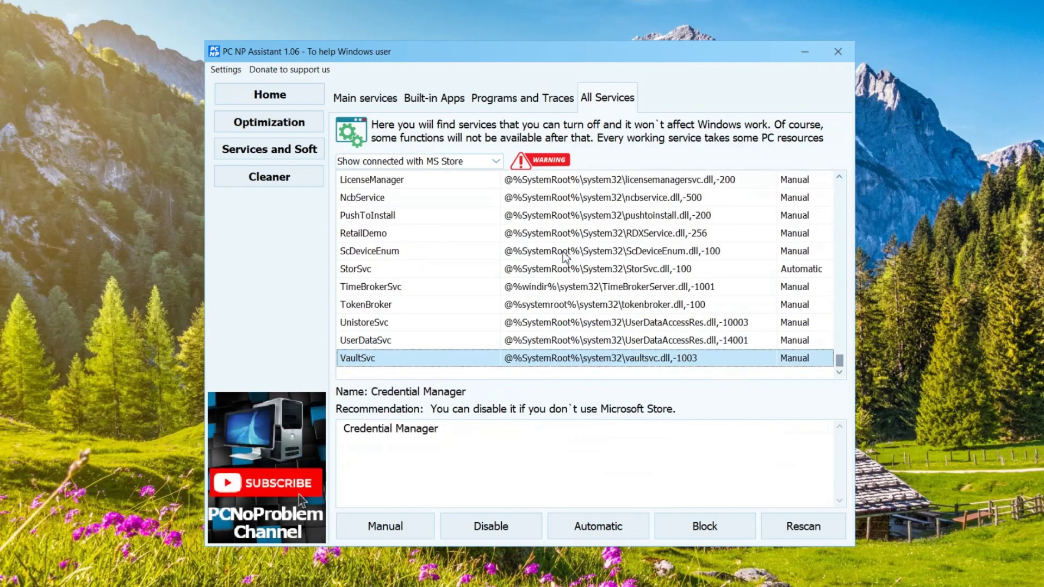
key("Up")
key("Up")
key("Up")
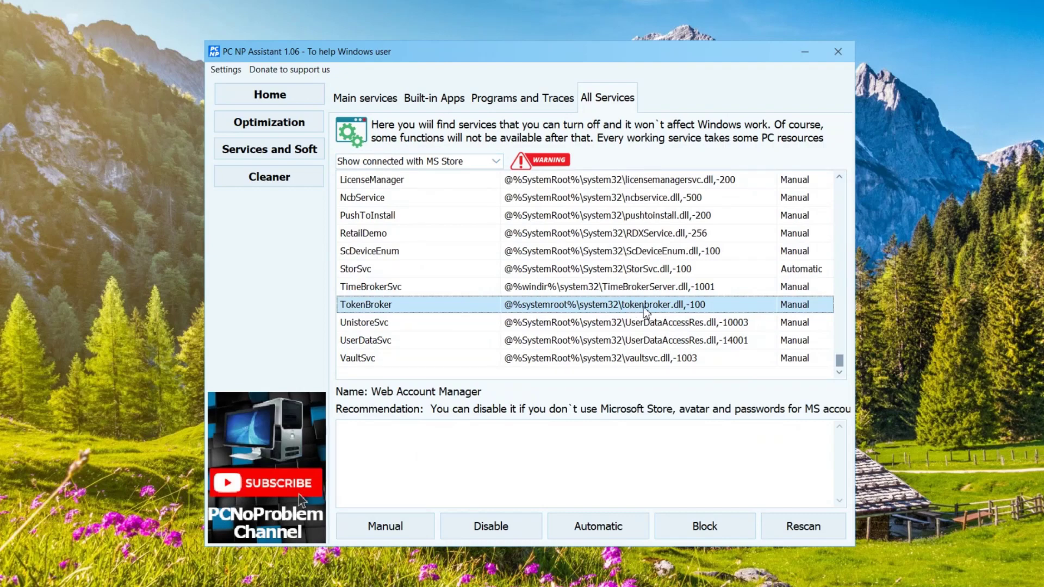
- Go back up the MS Store services from TokenBroker, reading the PushToInstall and NcbService recommendations
key("Up")
key("Up")
key("Up")
key("Up")
key("Up")
key("Up")
key("Up")
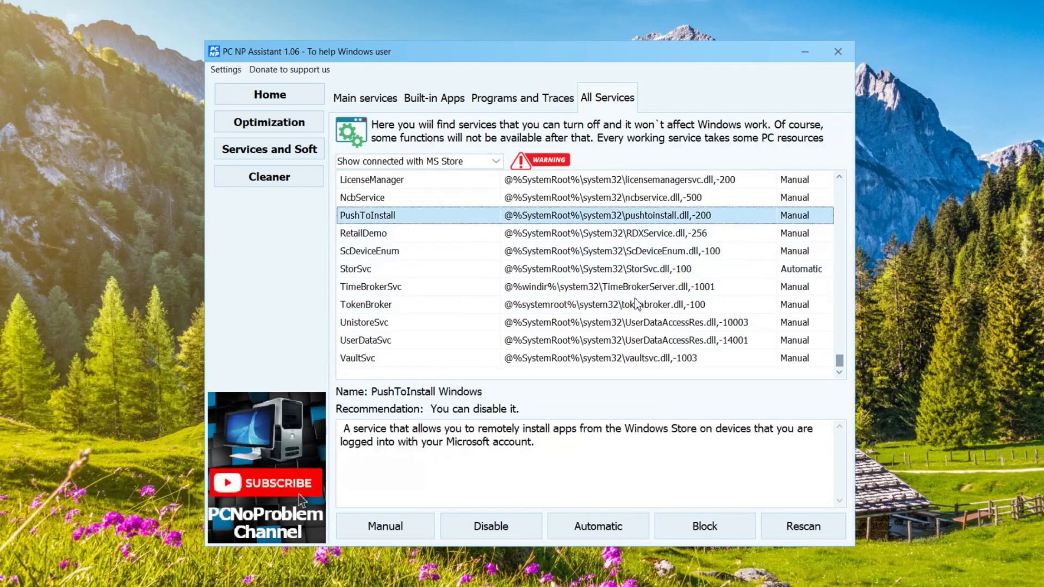
key("Down")
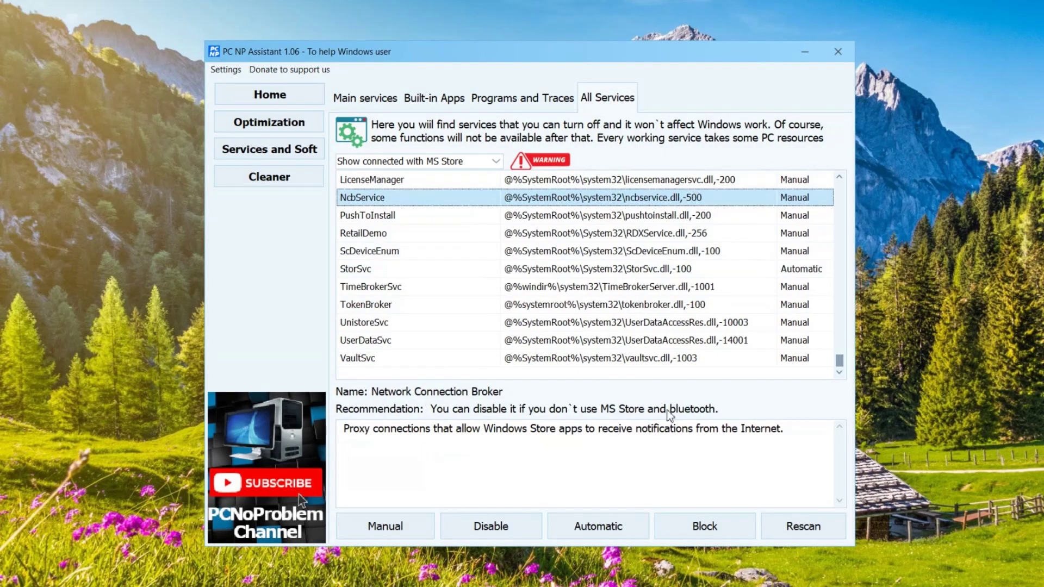
- Filter the list to services connected with MS Defender and read the recommendations for Sense and diagsvc
left_click(499, 162)
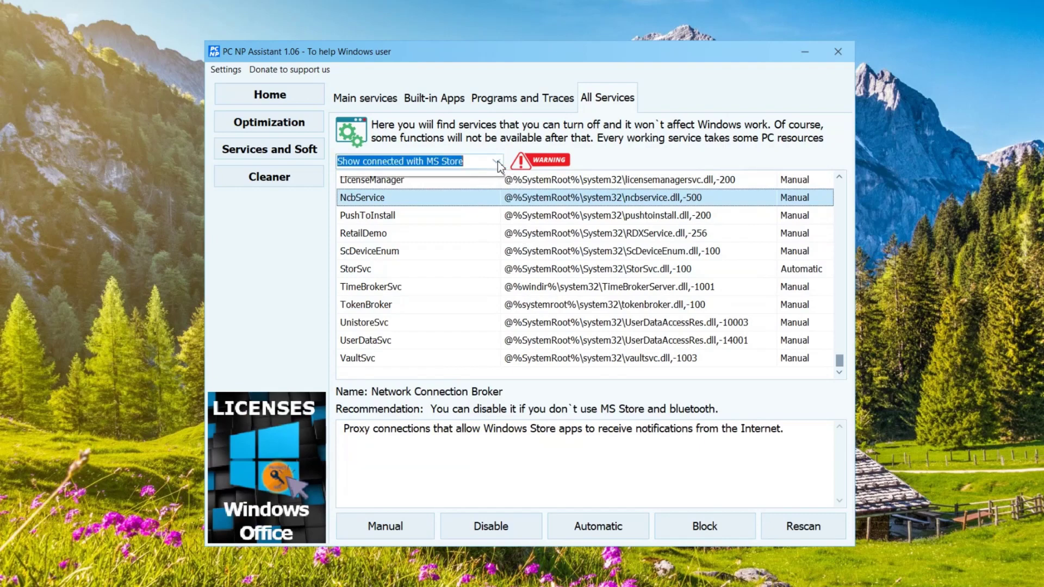
left_click(466, 250)
key("Down")
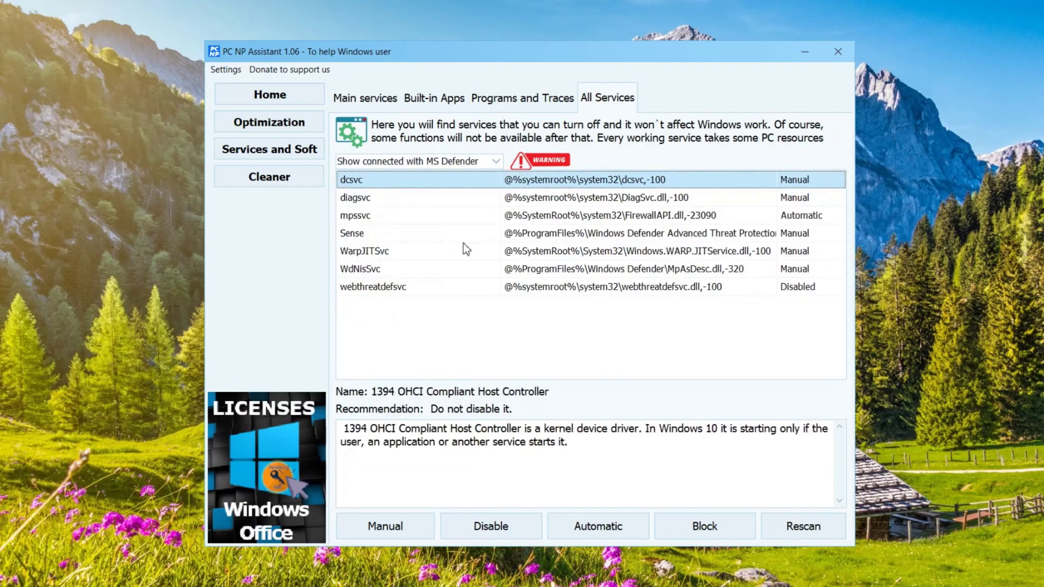
left_click(661, 236)
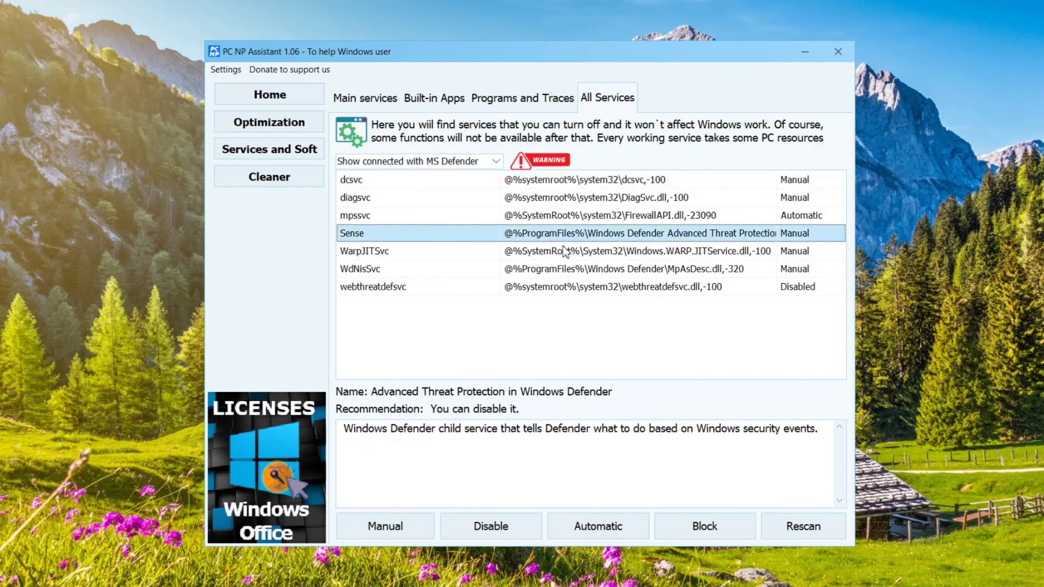
left_click(541, 205)
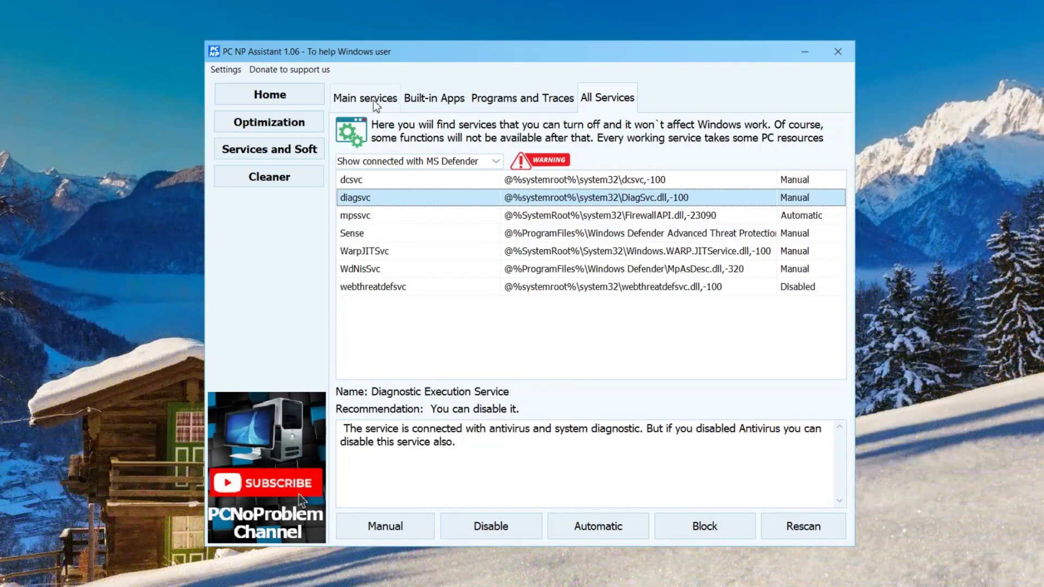
- Check the Windows Defender antivirus entry among the main services and return to the full services list
left_click(376, 100)
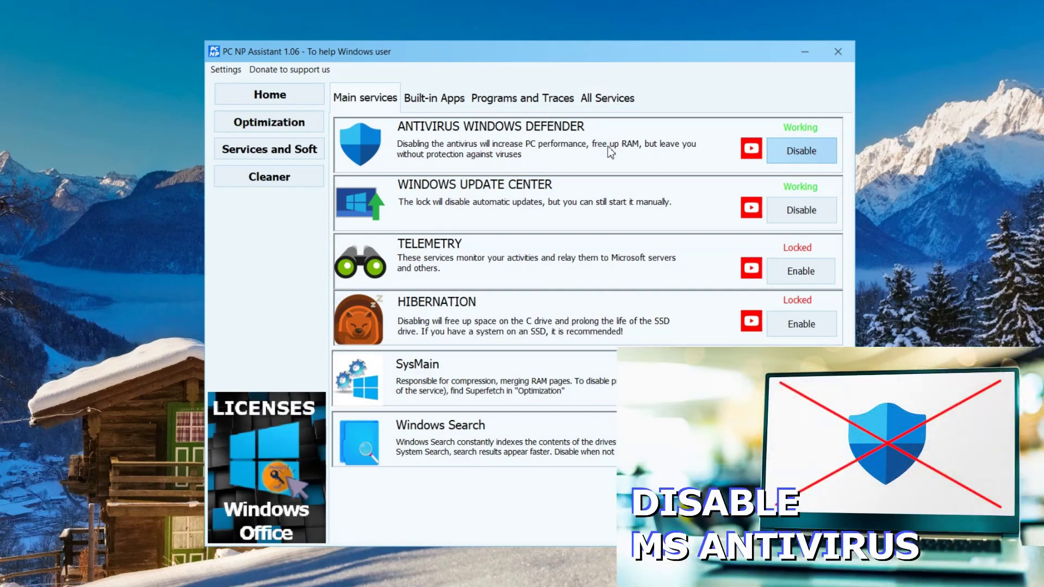
left_click(622, 103)
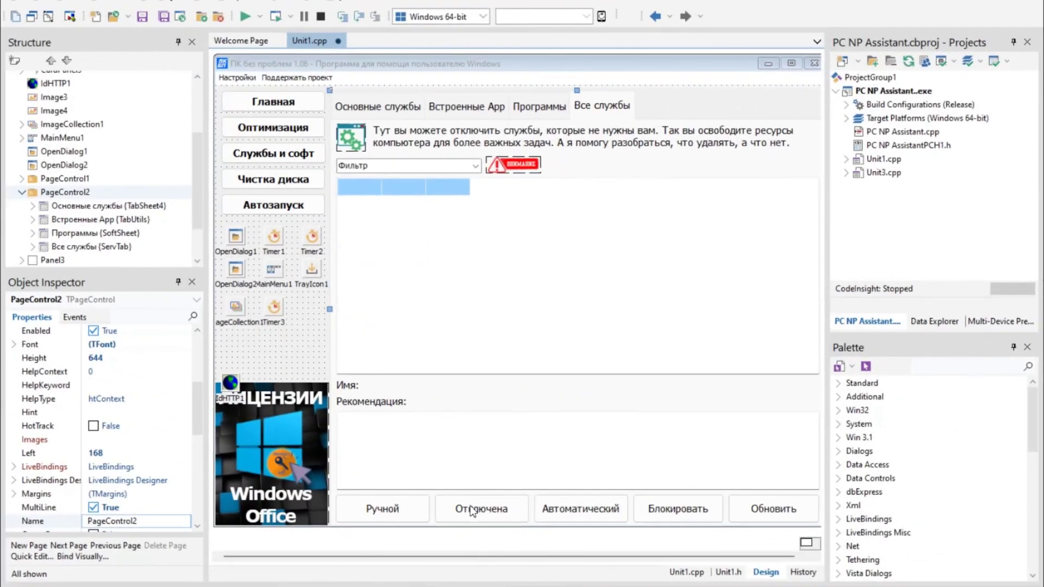
- In C++Builder, open the ServTab OnShow handler and highlight the registry path SYSTEM\\CurrentControlSet\\Services in its code
left_click(678, 160)
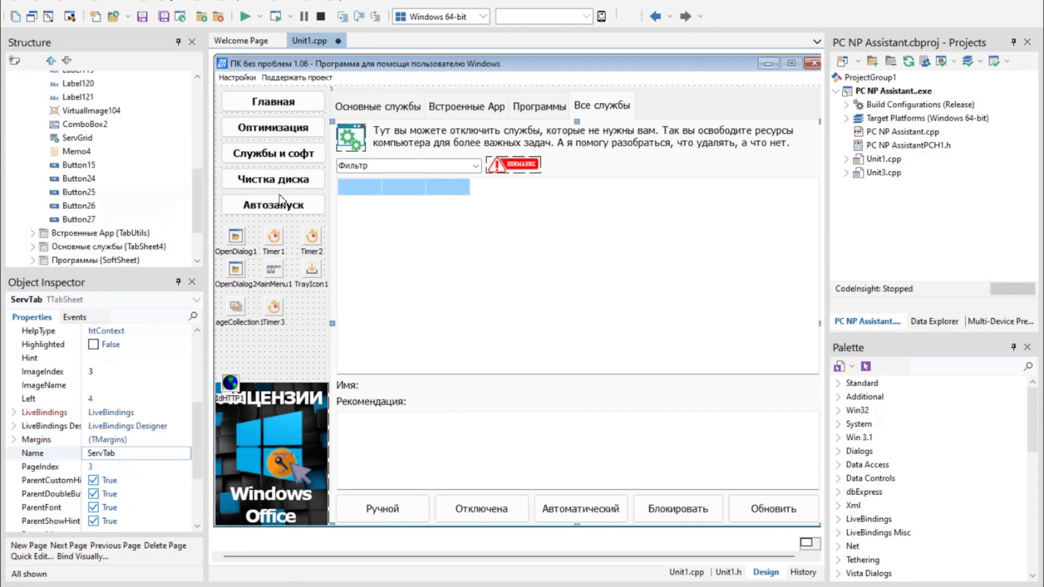
double_click(334, 204)
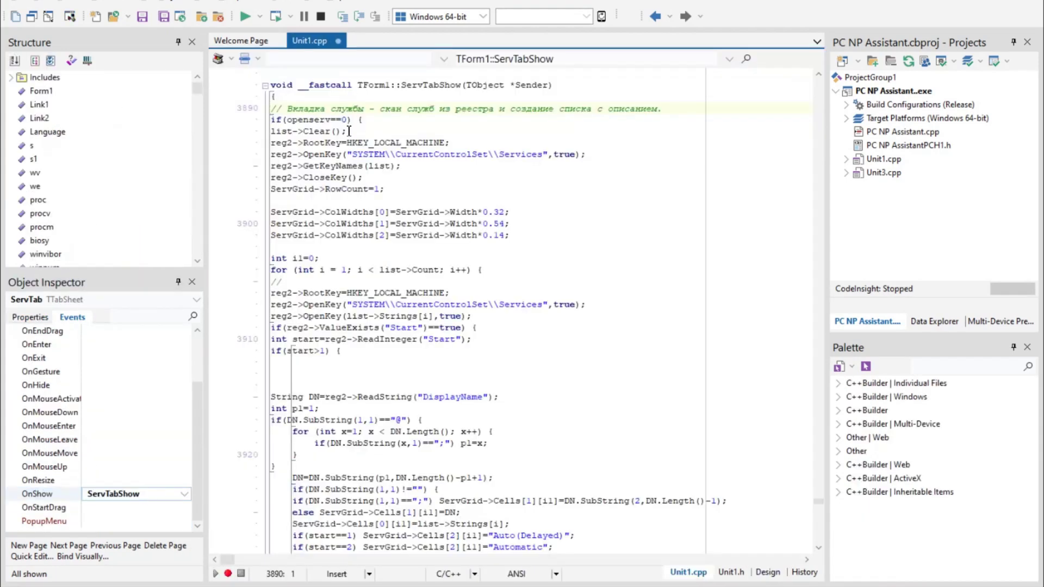
left_click_drag(354, 154, 545, 158)
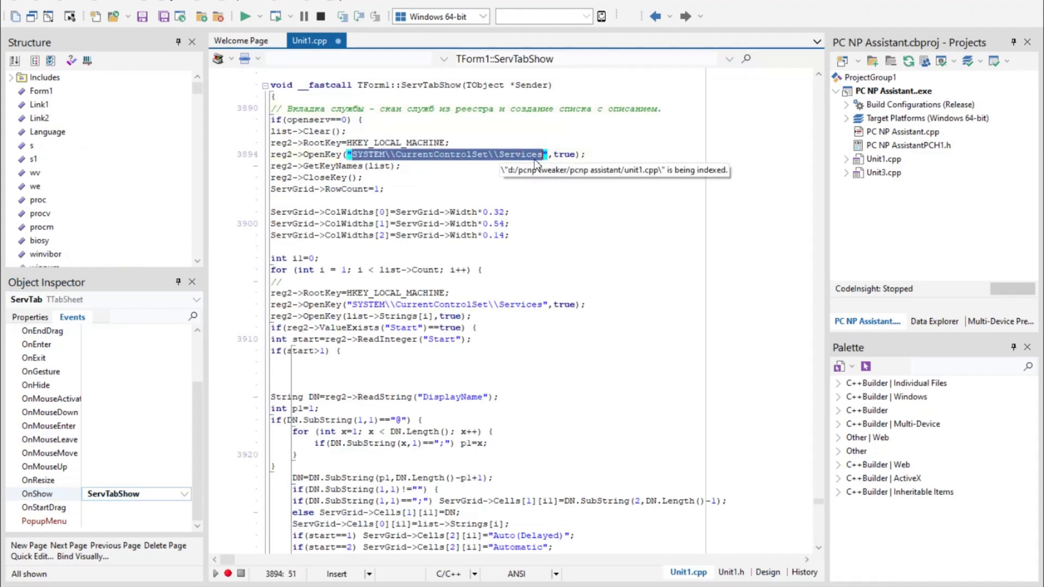
left_click(441, 169)
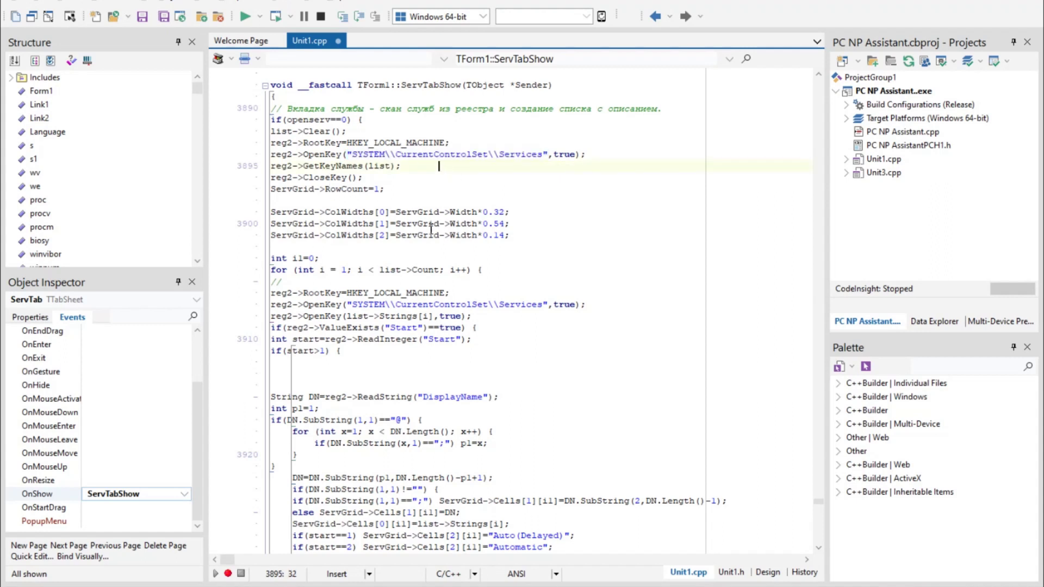
- Highlight the Start and DisplayName value names that the ServTabShow code reads from the registry
scroll(511, 242, "down", 1)
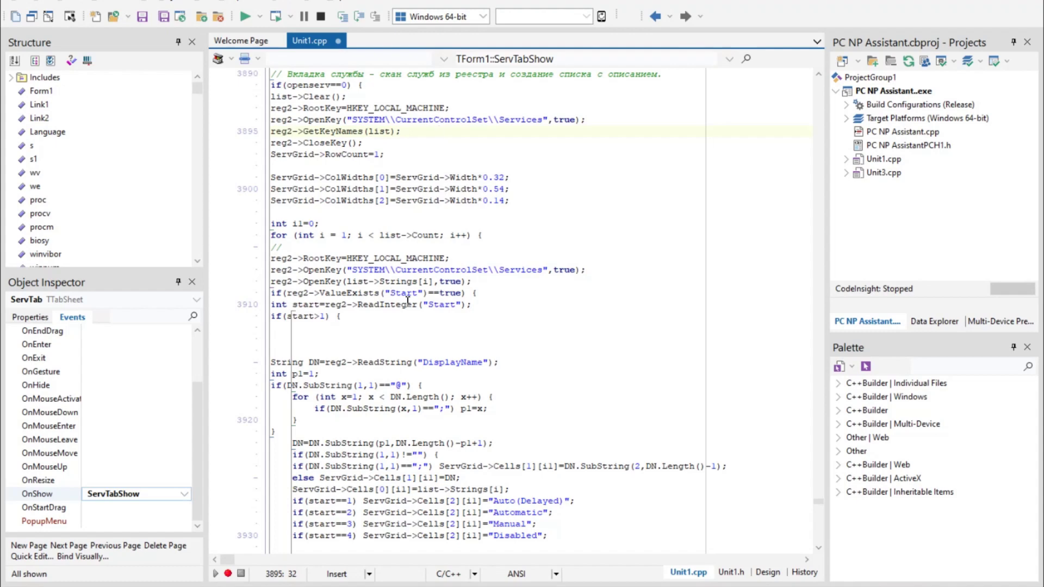
left_click_drag(428, 306, 456, 305)
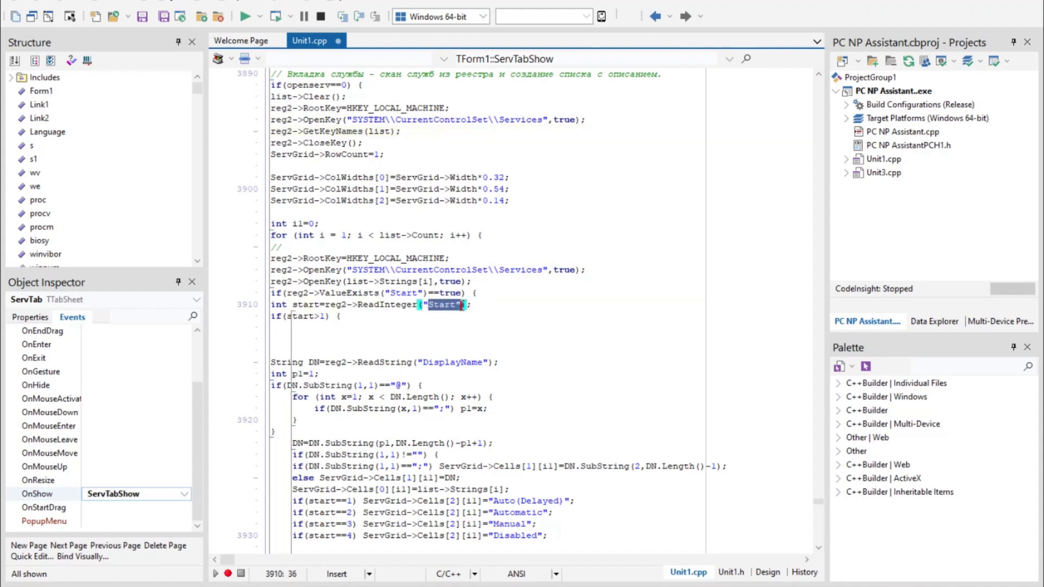
scroll(435, 163, "down", 6)
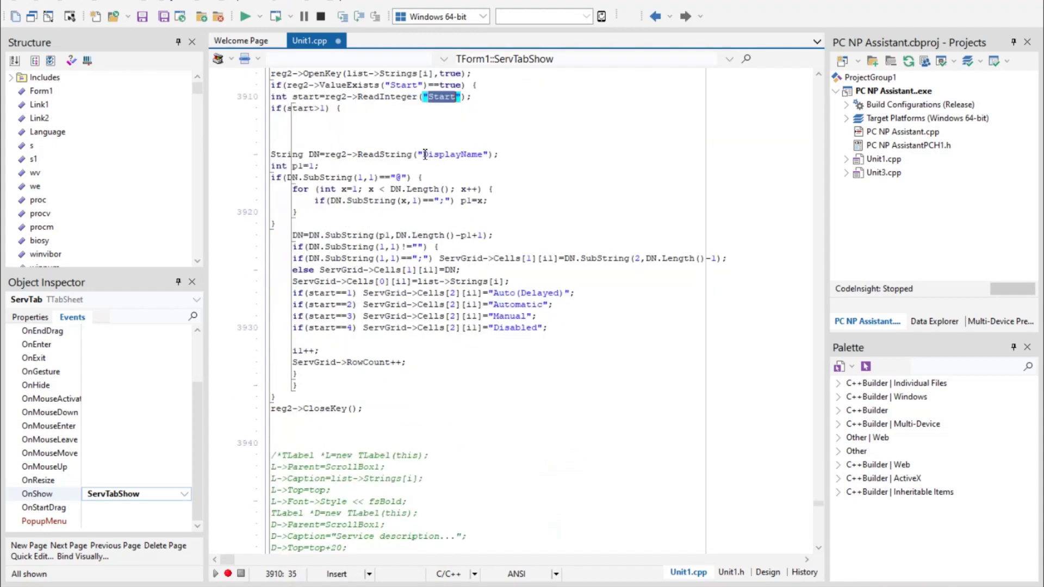
left_click_drag(423, 154, 488, 157)
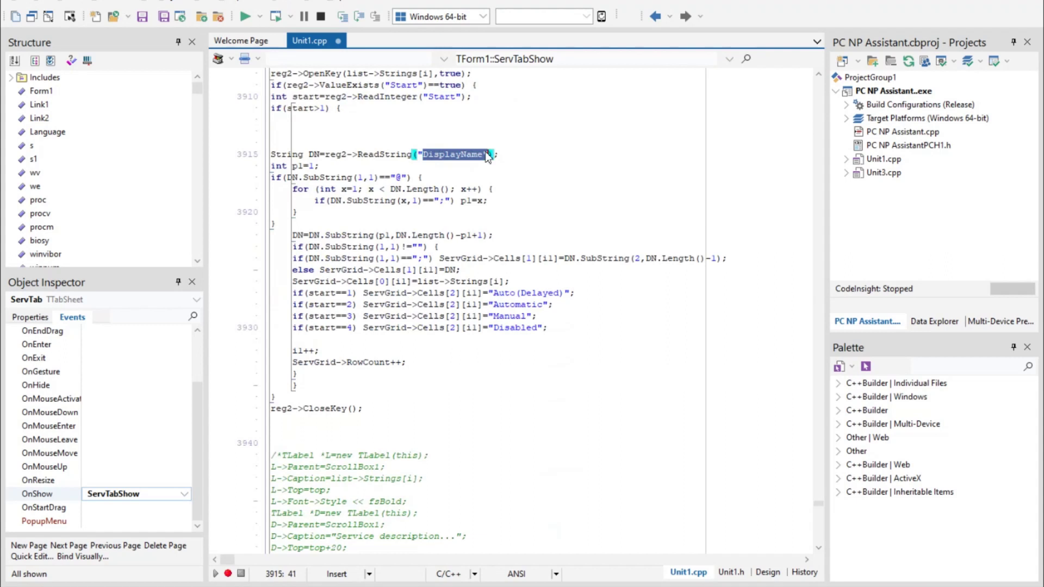
left_click(478, 155)
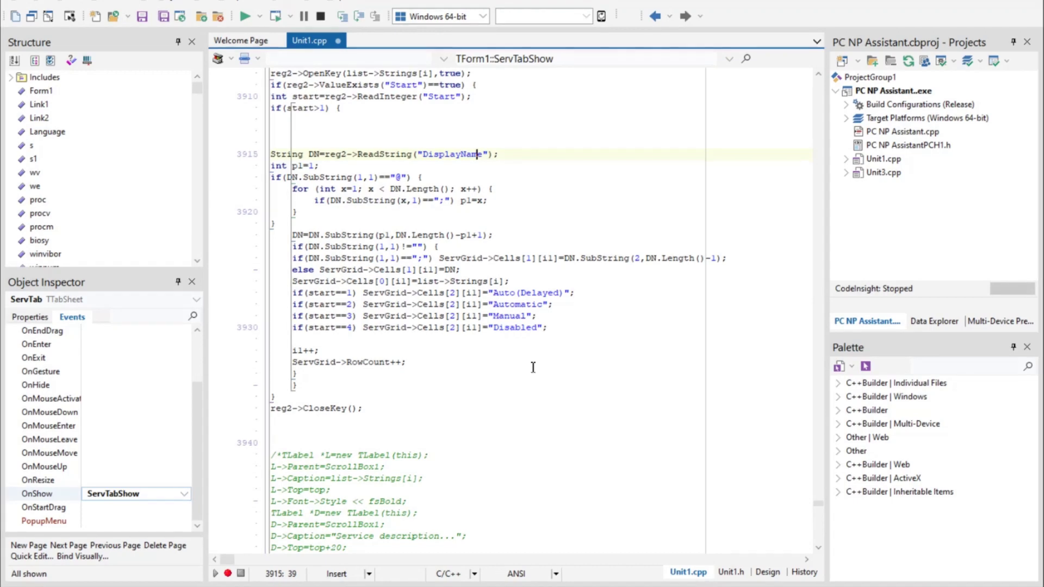
- Find the ServGridClick handler and highlight the description file name ServDesc.ini in its code
scroll(533, 367, "down", 20)
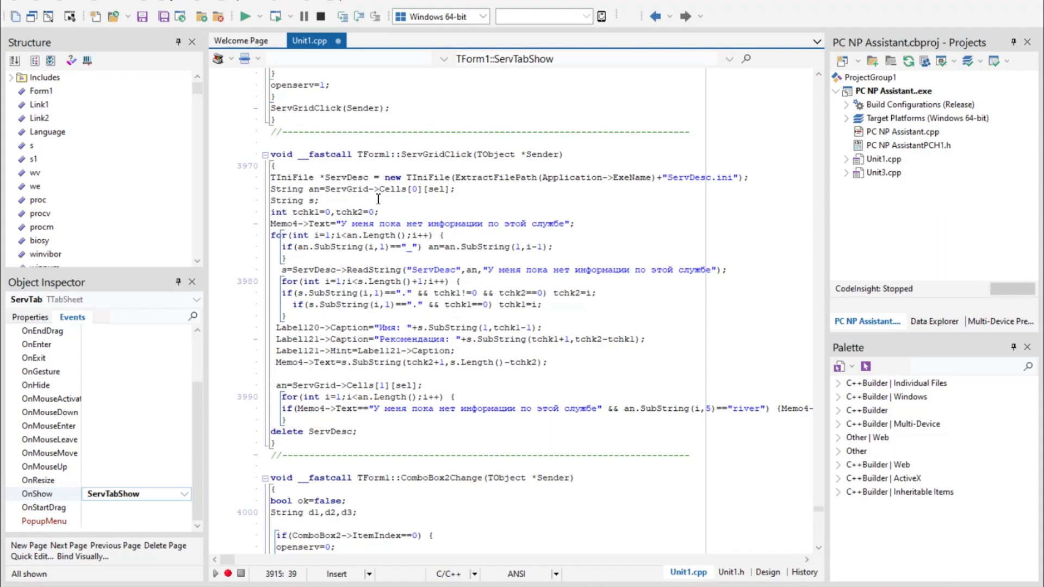
left_click_drag(666, 176, 731, 180)
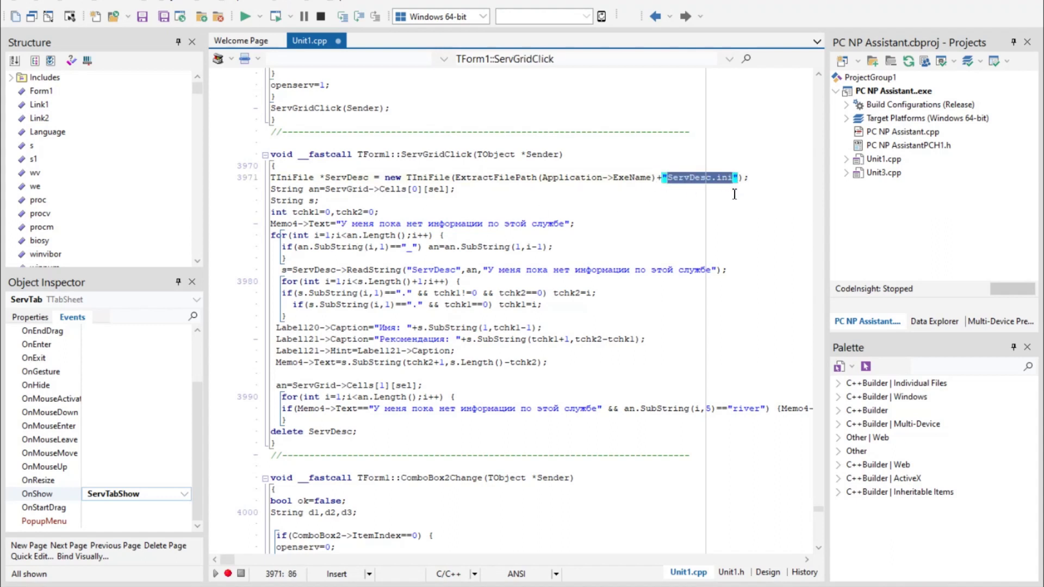
left_click(544, 362)
- Highlight ComboBox2 in the ComboBox2Change handler's name and examine the code of its service filters through the defender filter
scroll(544, 362, "down", 10)
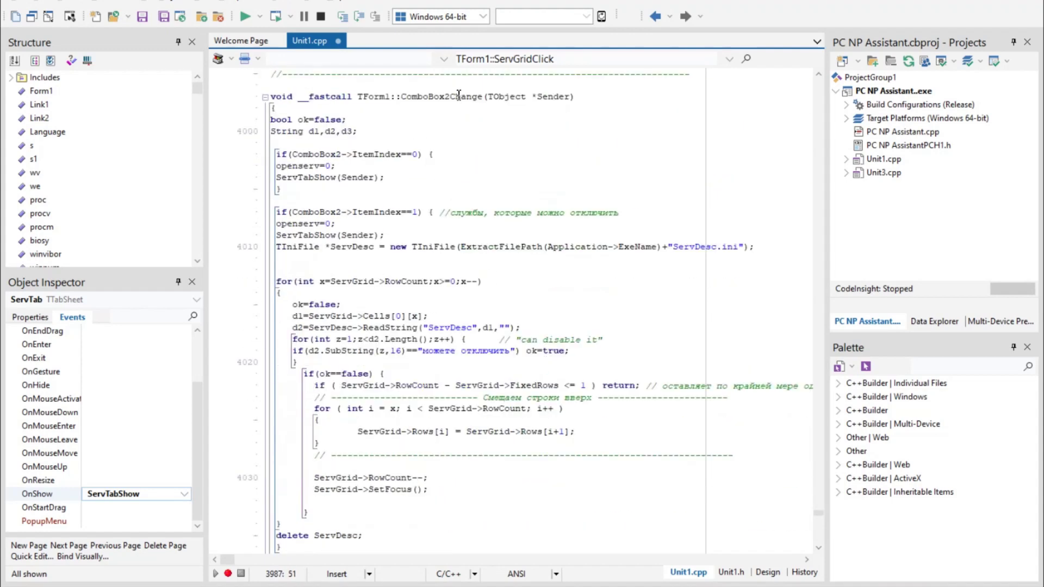
left_click_drag(404, 99, 450, 99)
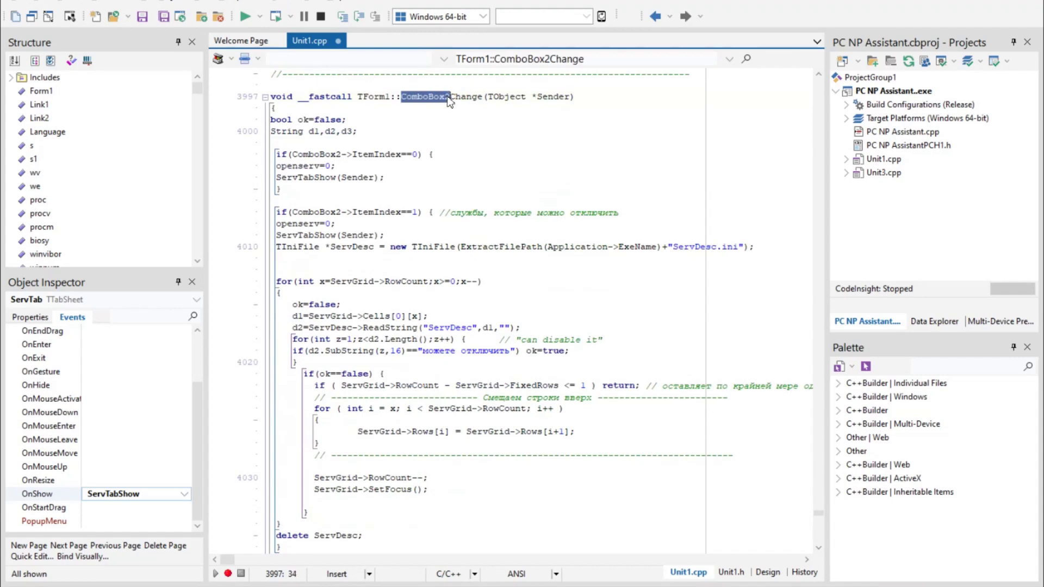
left_click(467, 234)
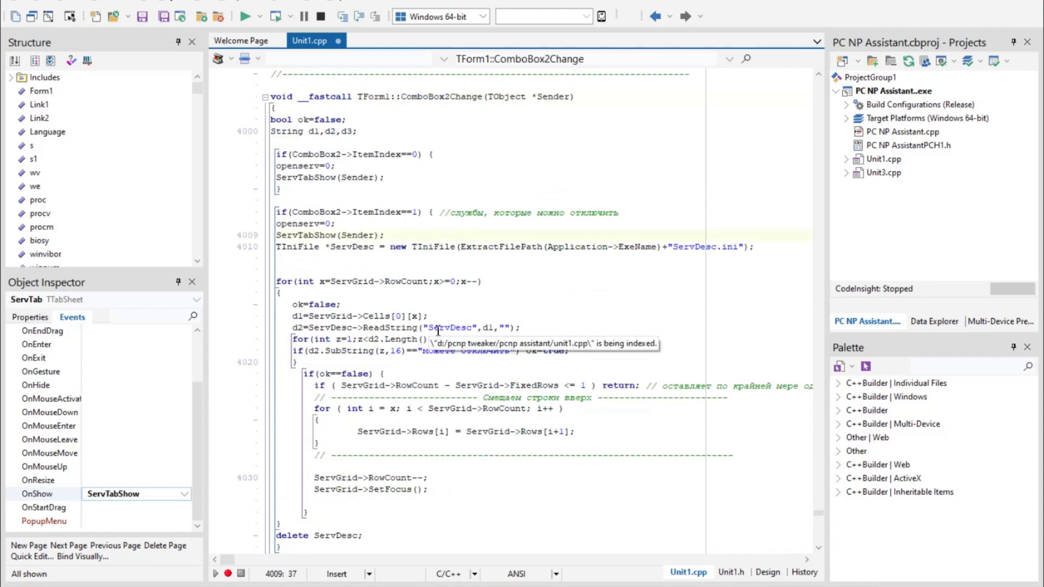
scroll(438, 330, "down", 2)
scroll(438, 330, "down", 10)
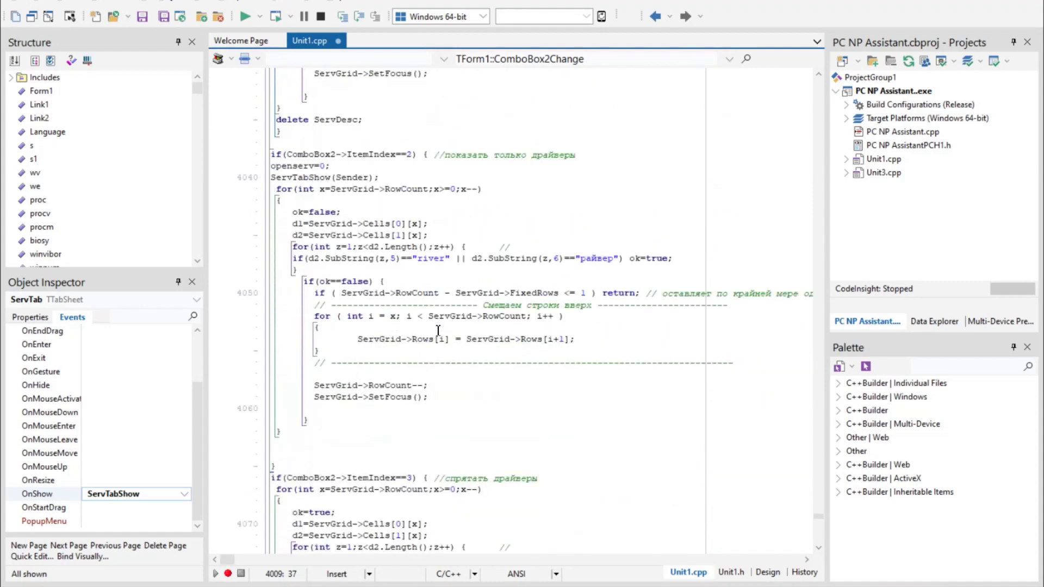
scroll(411, 356, "down", 18)
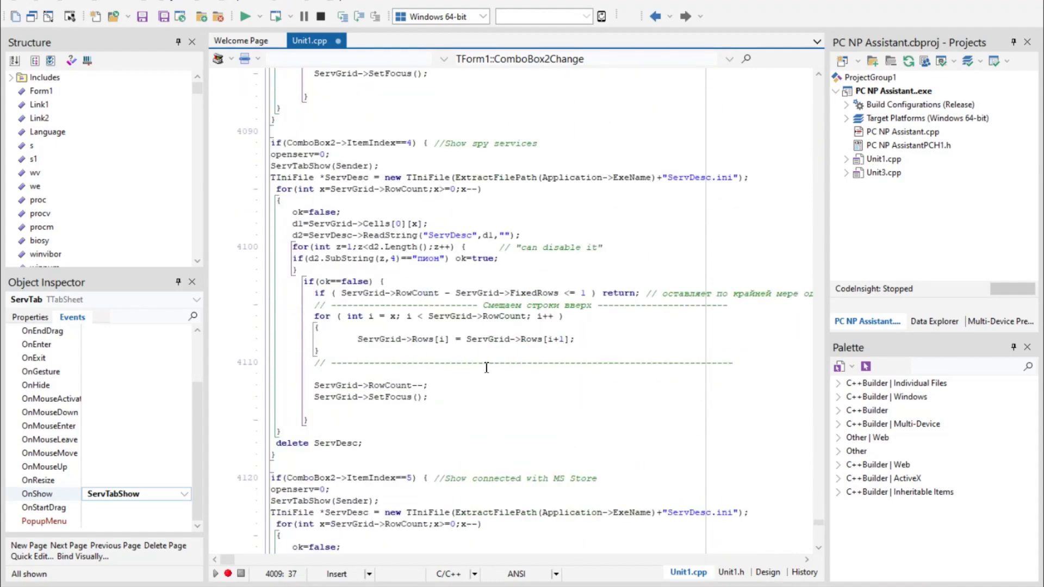
scroll(487, 368, "down", 14)
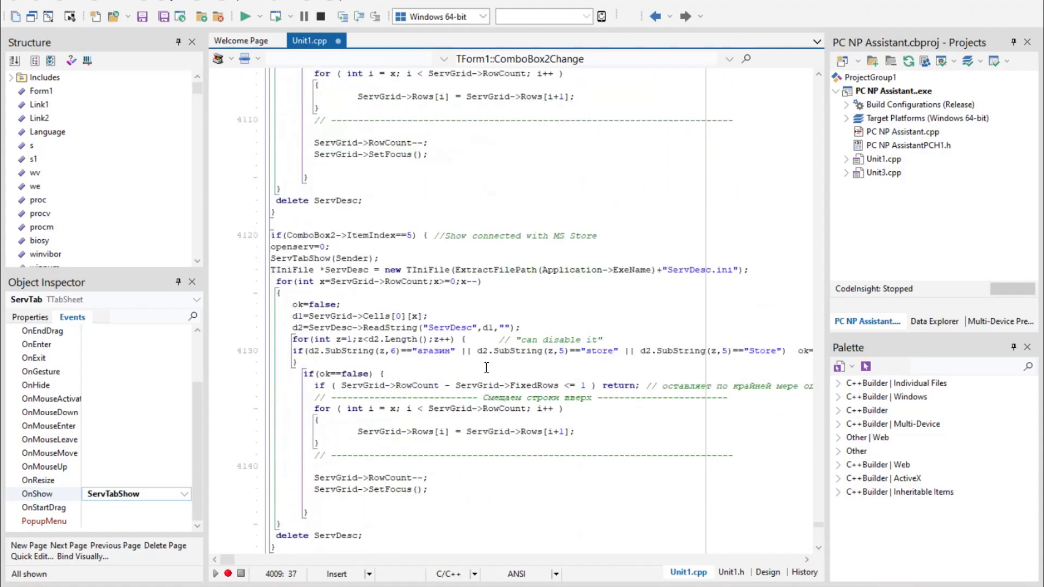
scroll(486, 367, "down", 2)
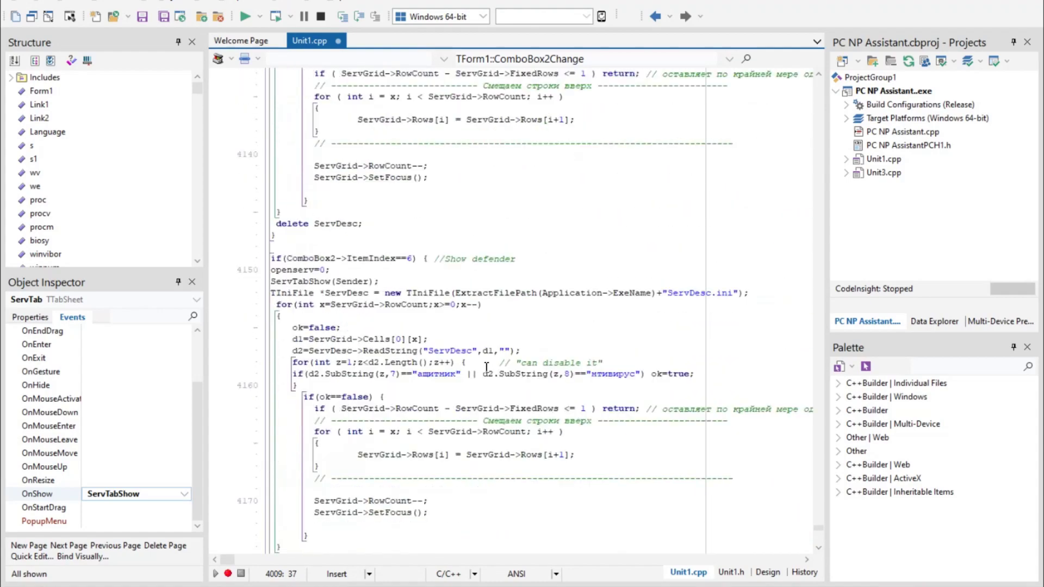
- Examine the button handlers that disable a service, make it automatic, rescan the list and block a service
scroll(487, 368, "down", 14)
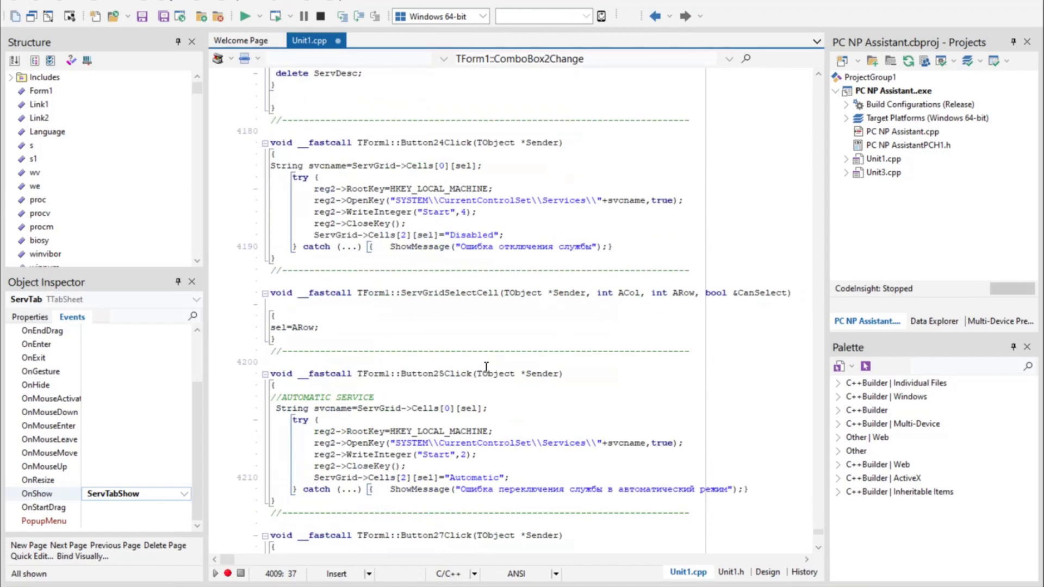
scroll(486, 367, "down", 8)
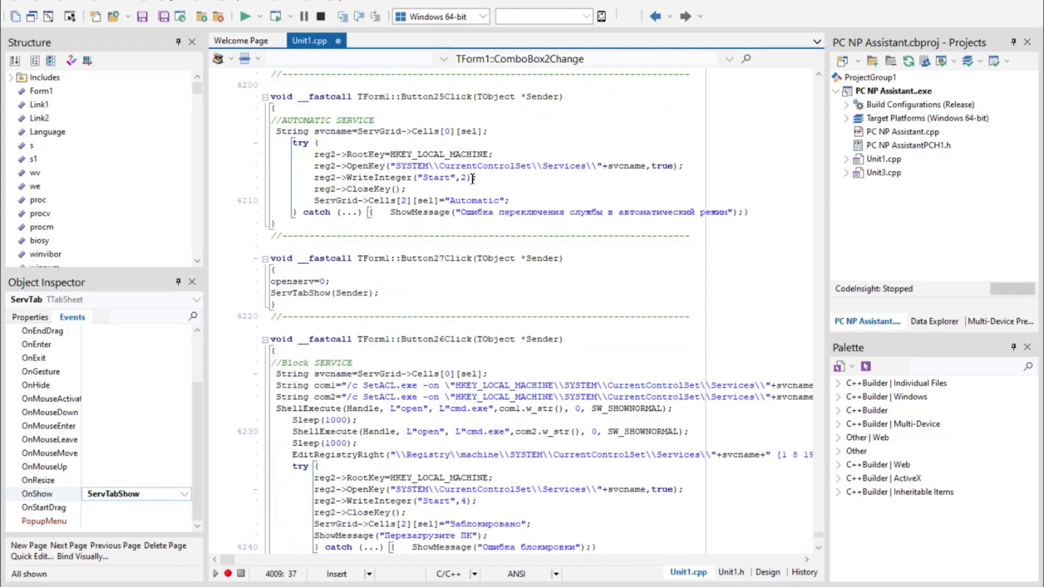
scroll(444, 277, "down", 4)
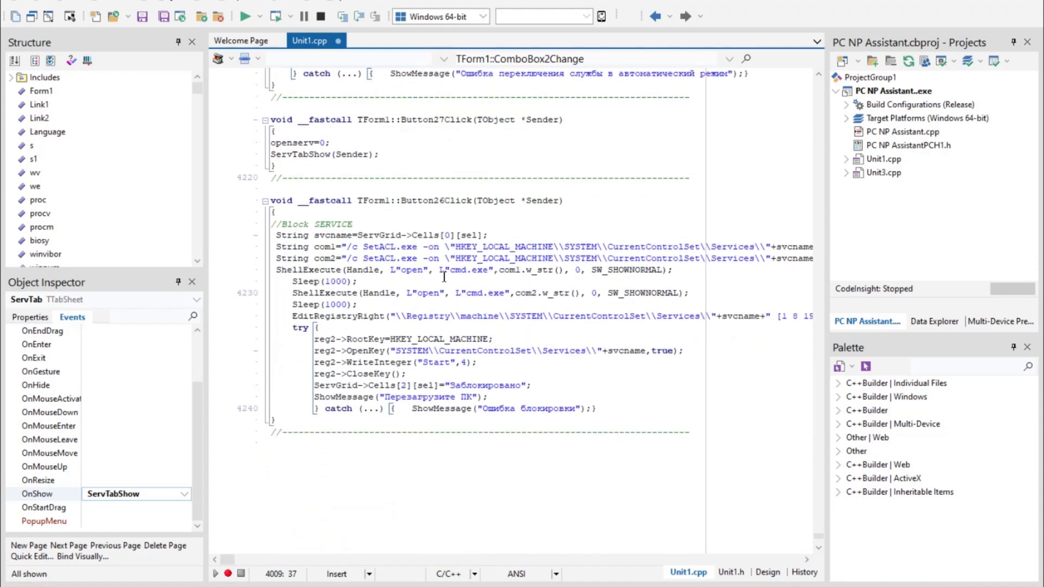
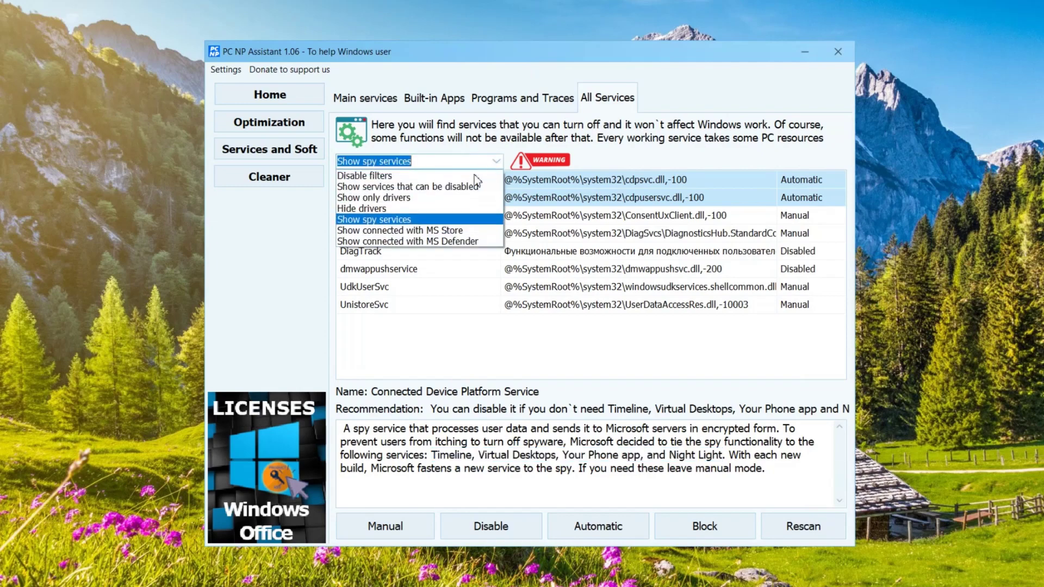
- In PC NP Assistant, filter the list to services connected with MS Store and go through them from LicenseManager to VaultSvc
left_click(416, 227)
key("Down")
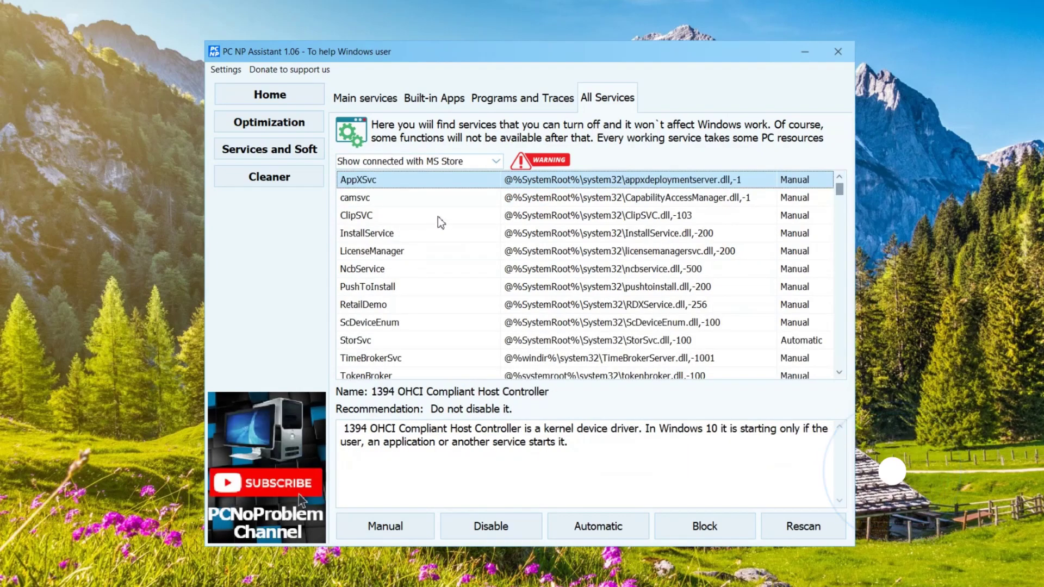
left_click(562, 251)
key("Down")
key("Down")
key("Down")
key("Down")
key("Down")
key("Down")
key("Down")
key("Down")
key("Down")
key("Down")
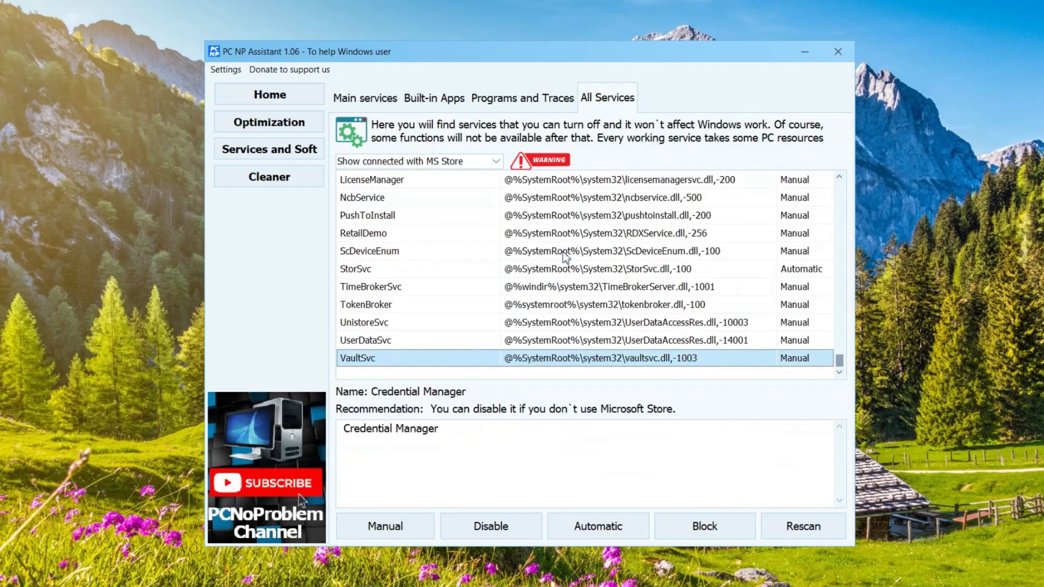
- Go back up the list from VaultSvc, reading the recommendations for TokenBroker and PushToInstall
key("Up")
key("Up")
key("Up")
key("Up")
key("Down")
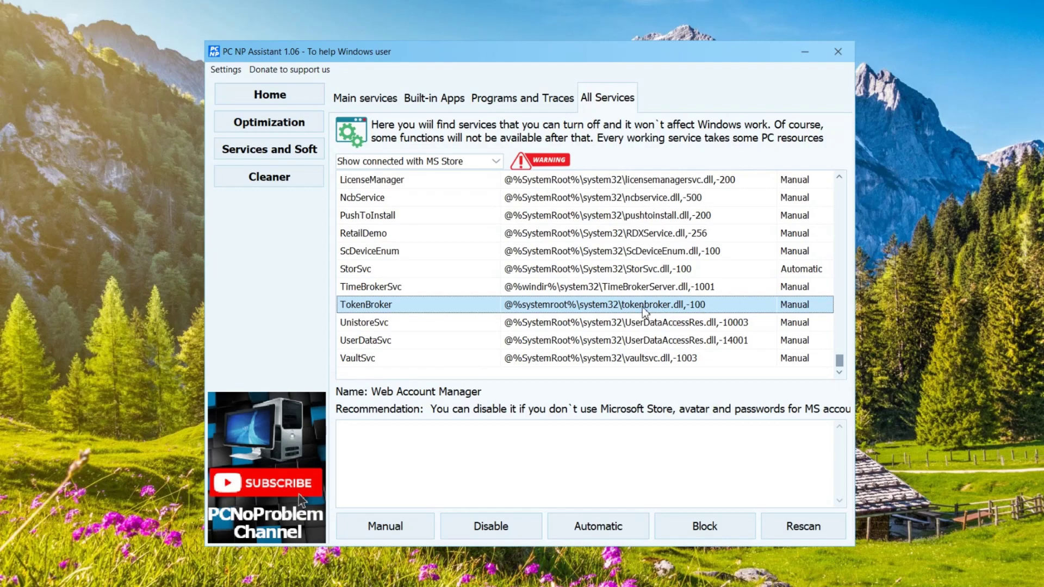
key("Up")
key("Up")
key("Up")
key("Up")
key("Up")
key("Up")
key("Up")
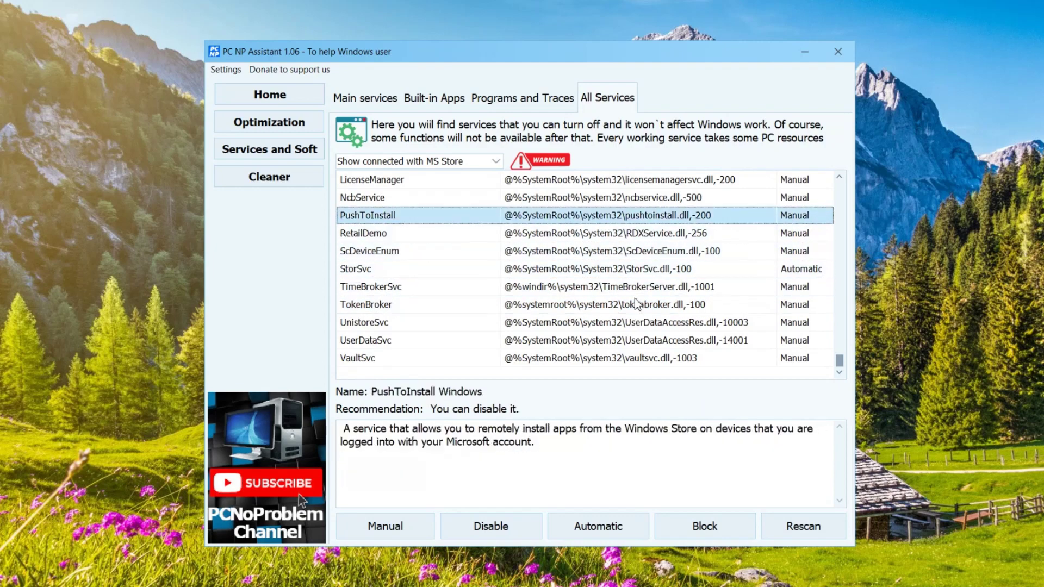